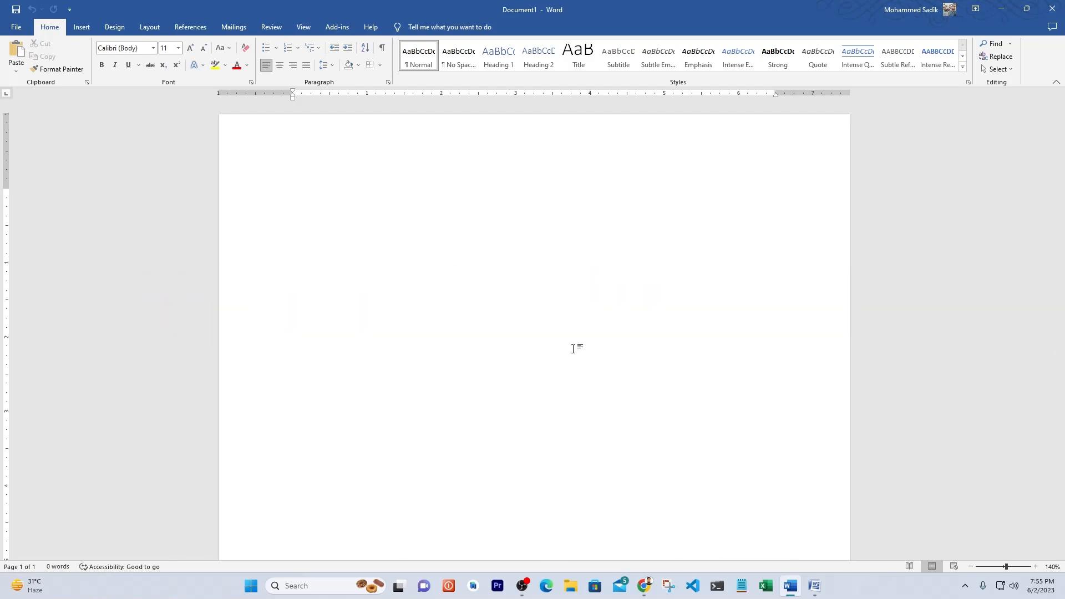
- Switch between the Document1 and Document2 windows to compare the two Word interfaces and their window controls
click(814, 586)
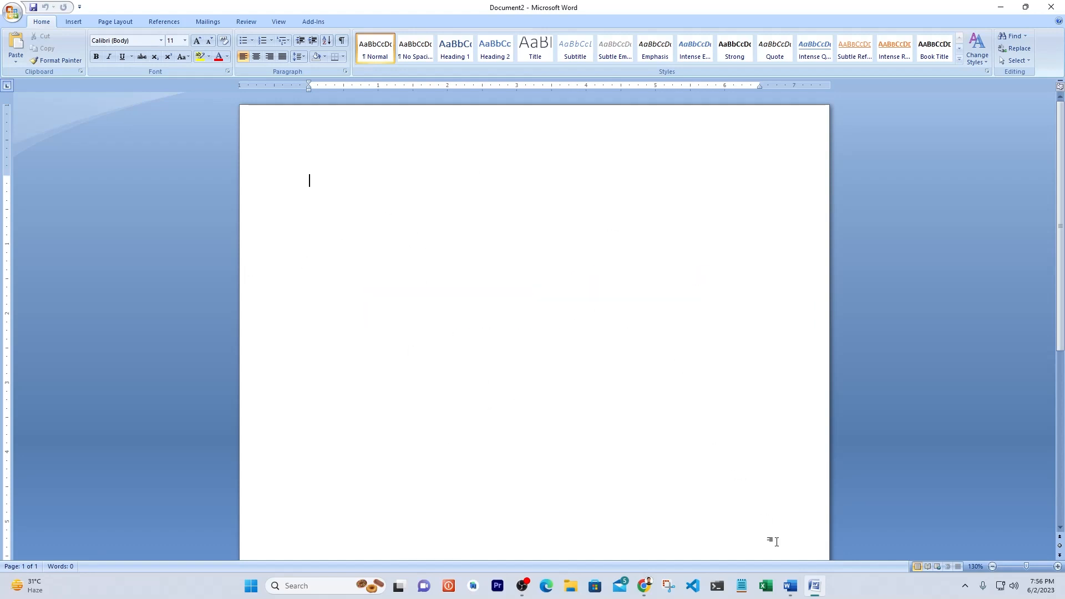
click(790, 586)
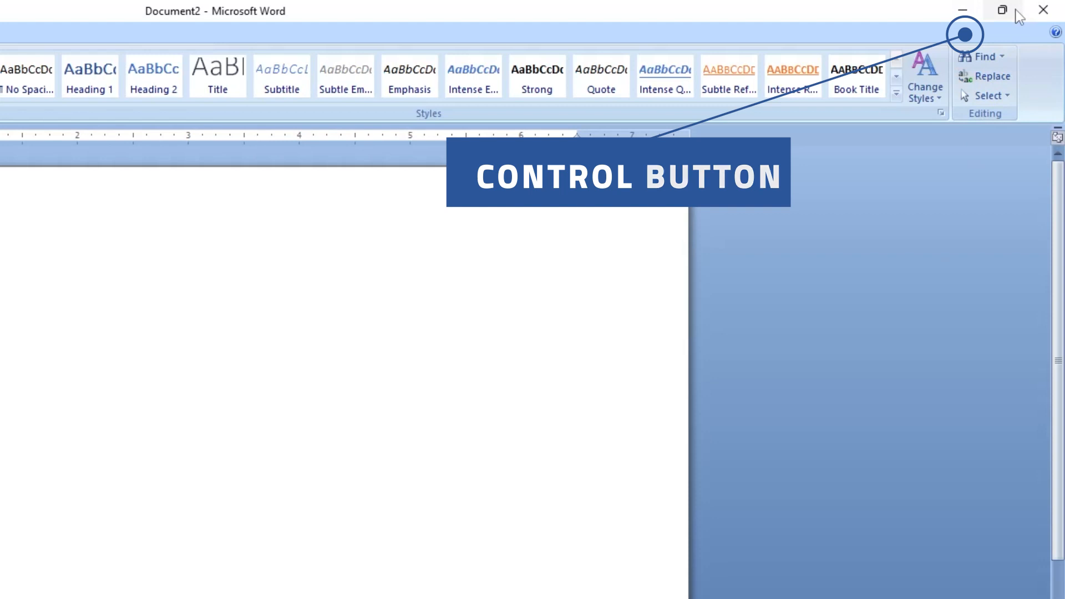
mouse_move(1019, 16)
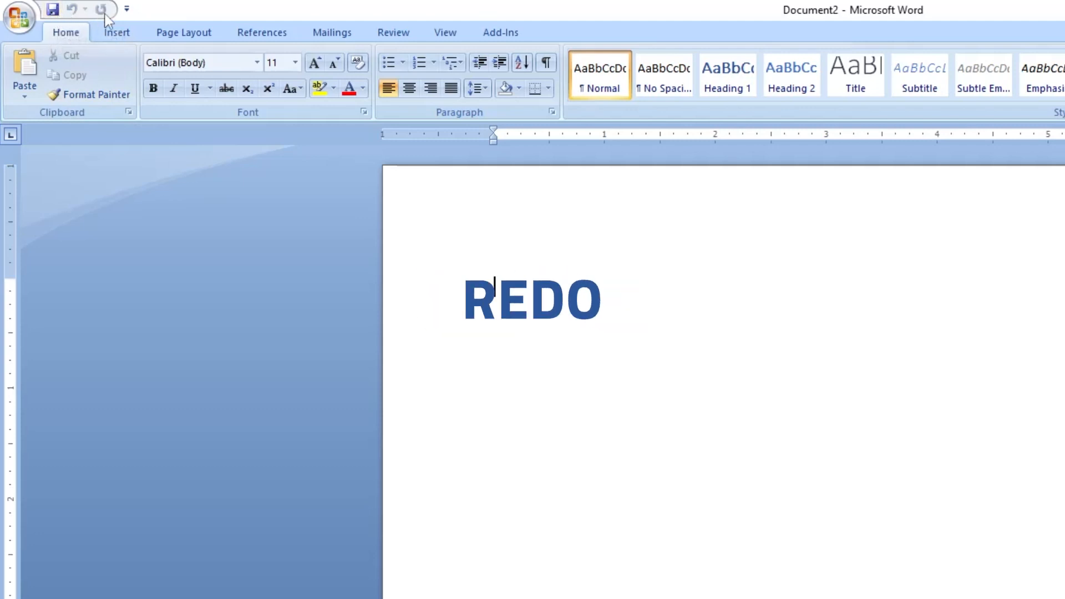
- Add the Open command to the Quick Access Toolbar of Document2 and remove it again
click(127, 10)
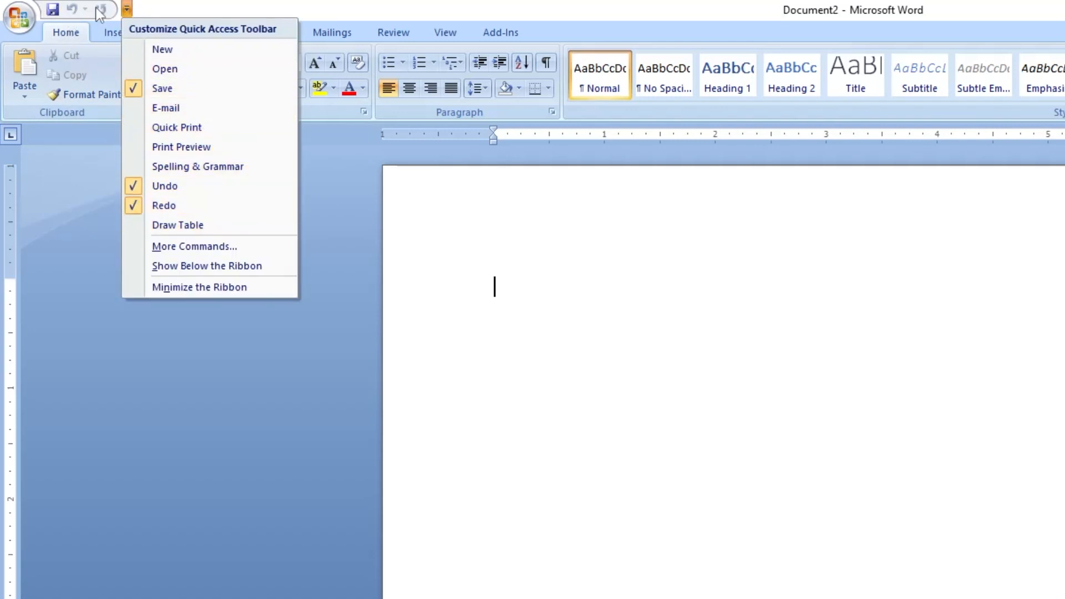
click(168, 70)
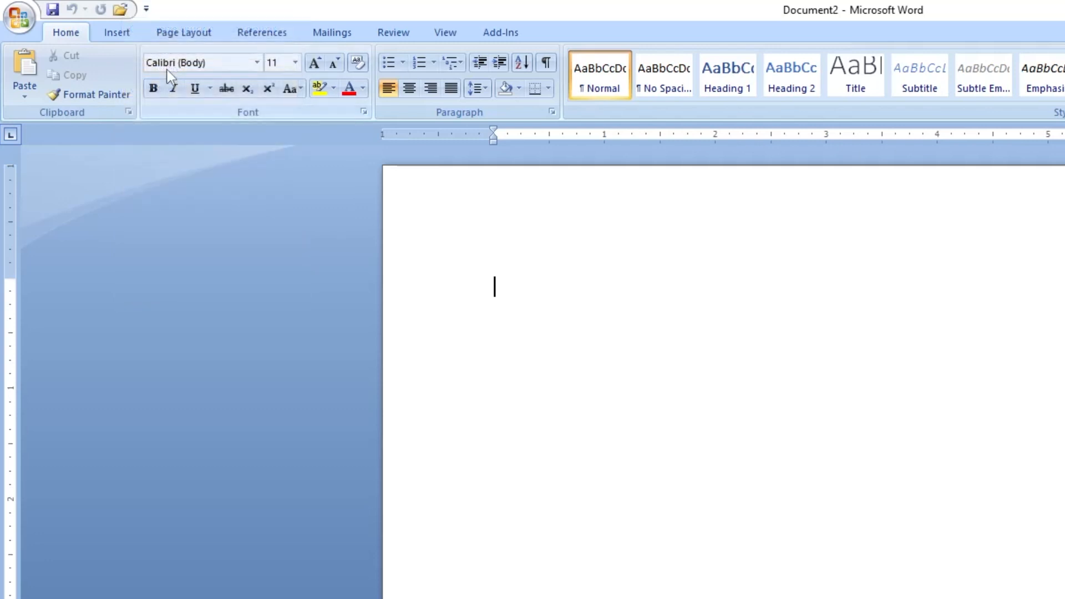
click(151, 11)
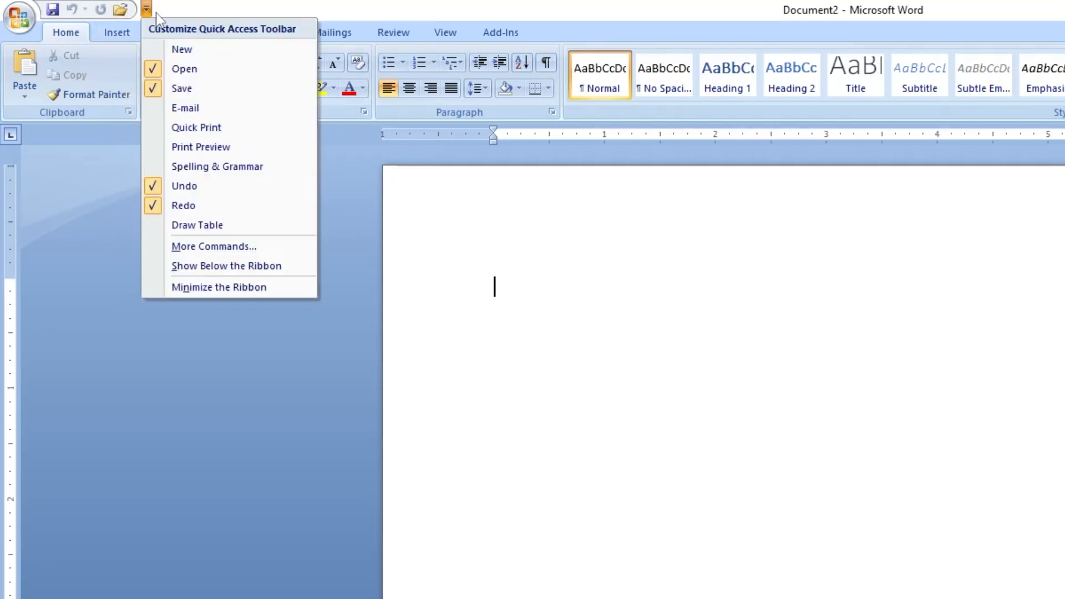
click(167, 70)
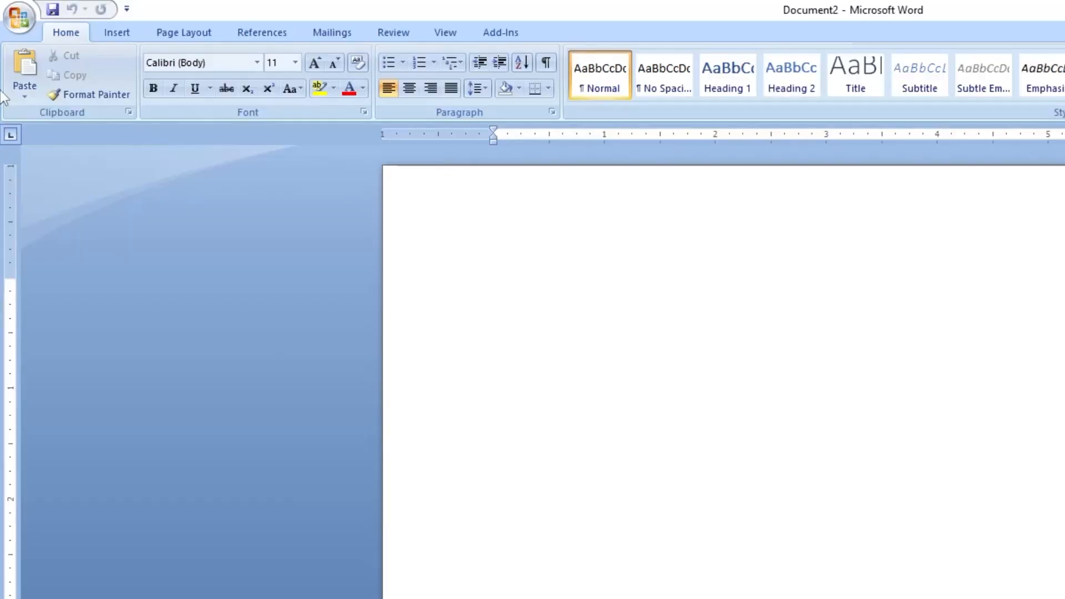
- Examine the Office menu in Document2 and the Home, Insert, Design, Layout, References and View command sets in Document1
click(19, 17)
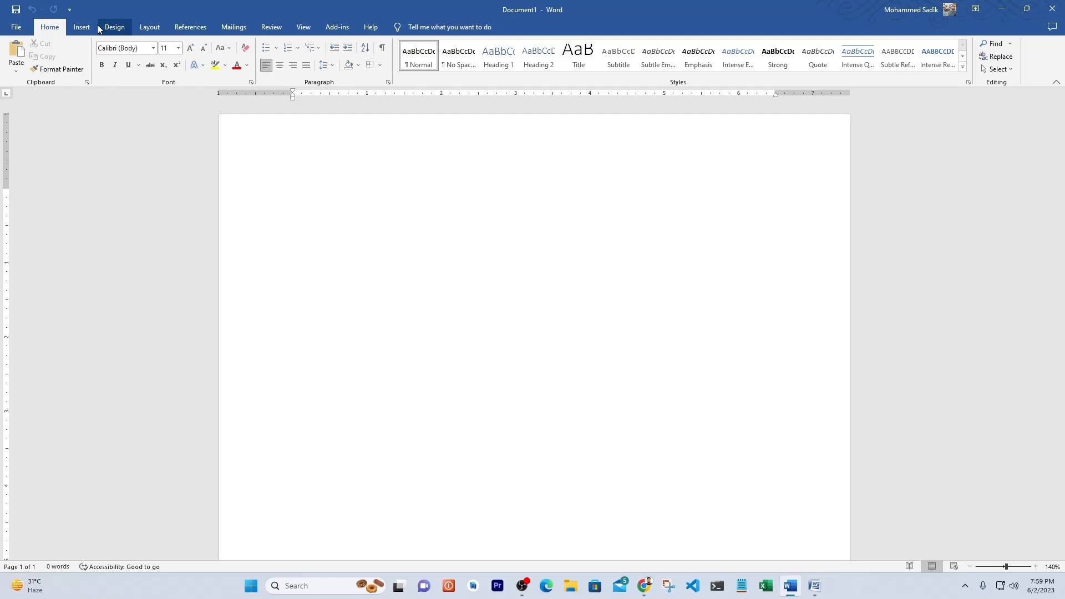
click(81, 27)
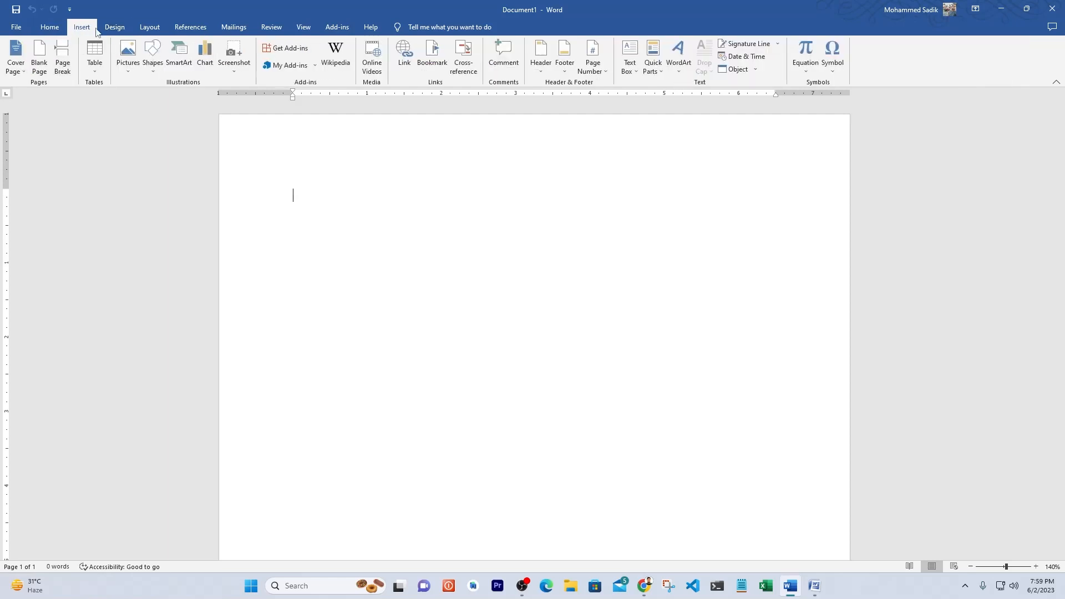
click(114, 26)
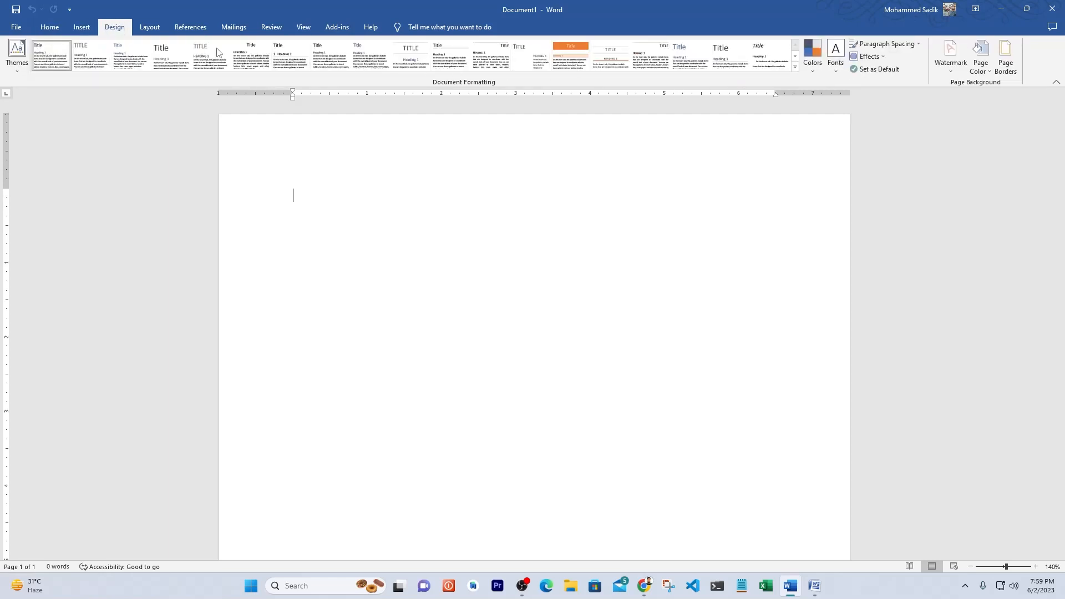
click(49, 26)
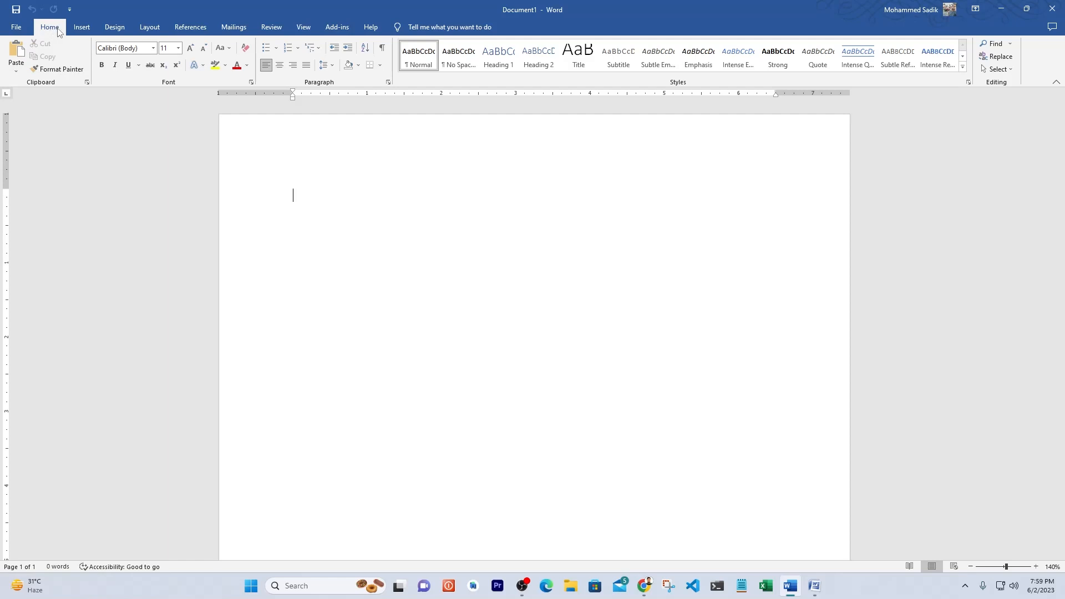
click(115, 27)
click(149, 26)
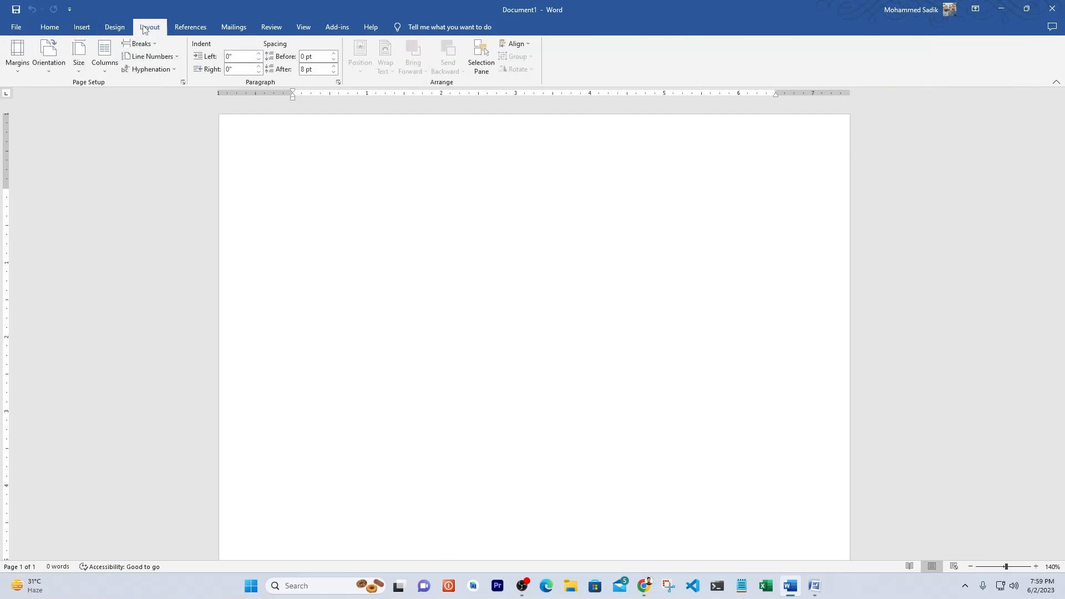
click(208, 29)
click(48, 28)
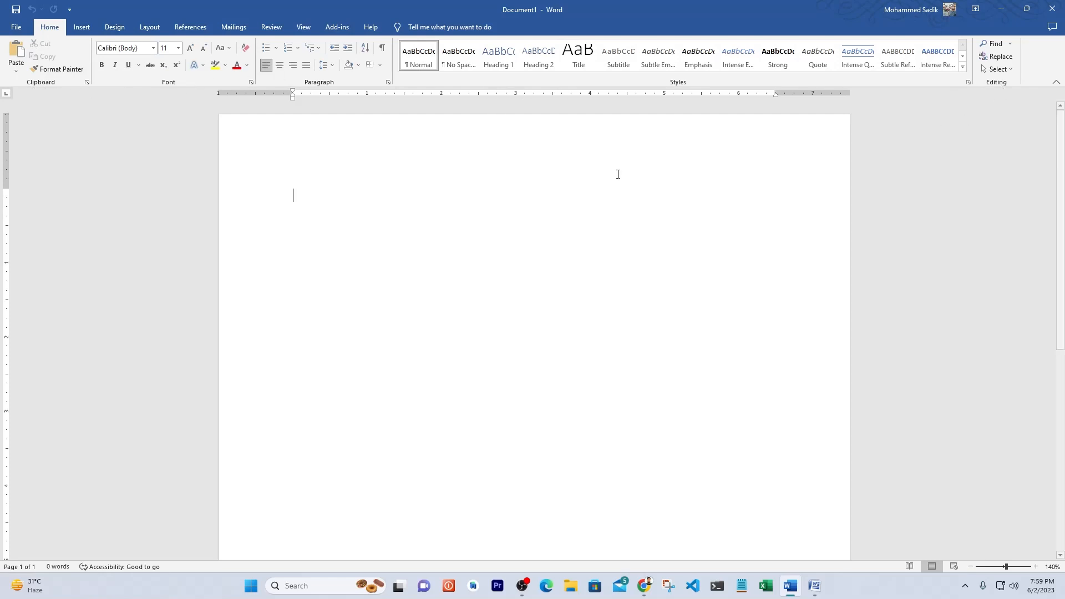
click(82, 27)
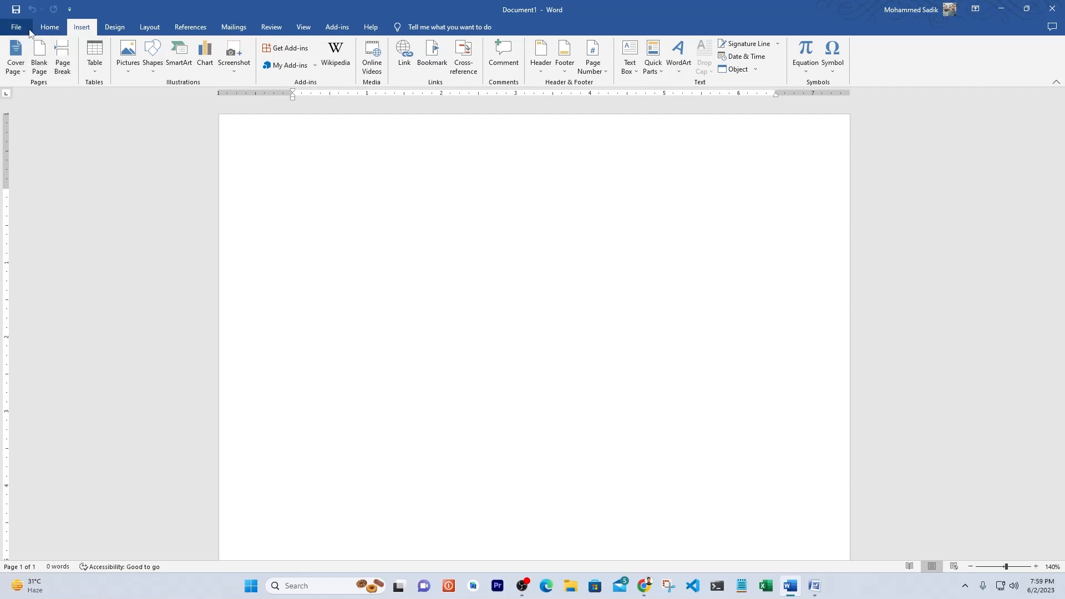
click(47, 29)
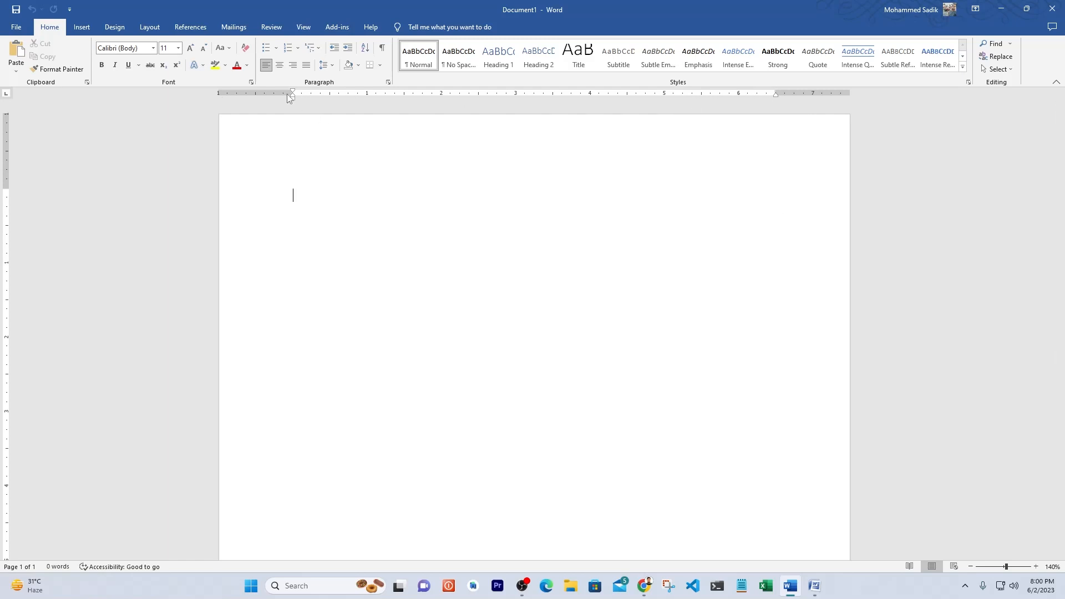
click(304, 27)
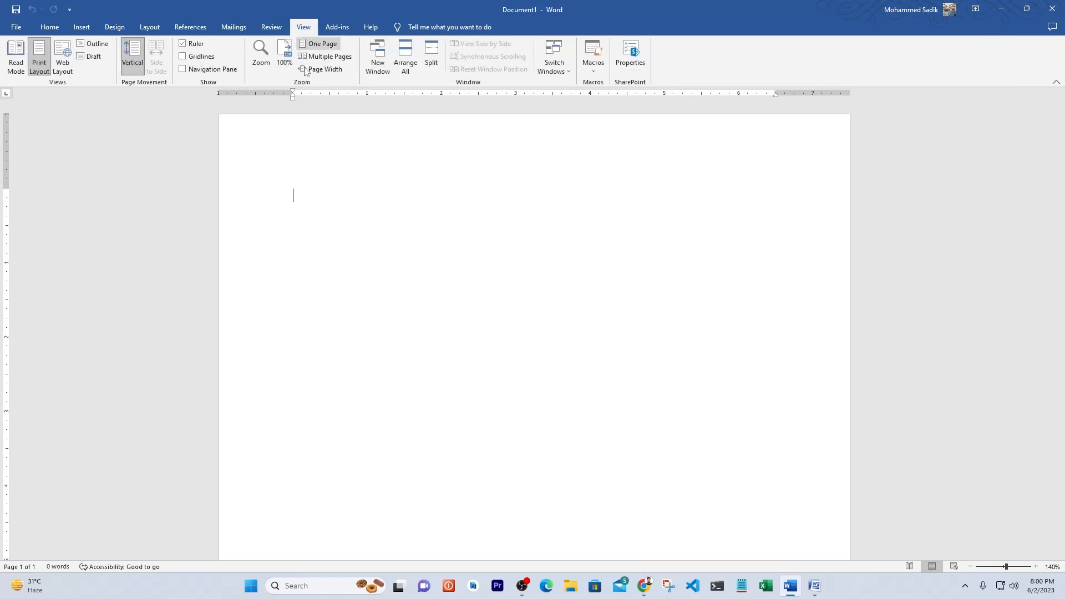
click(52, 29)
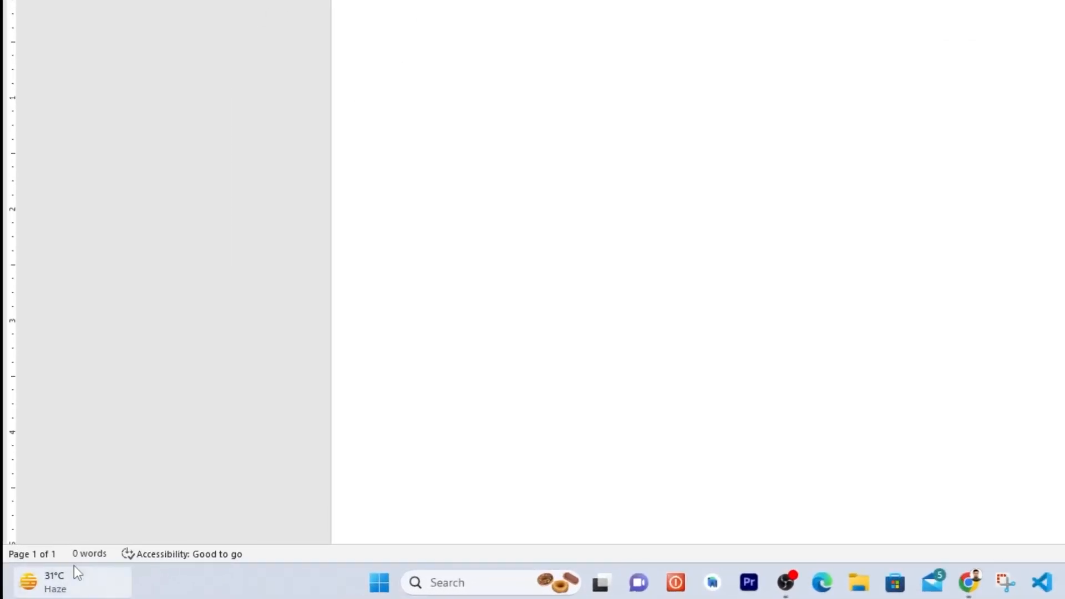
- Insert a blank page into Document1
click(47, 577)
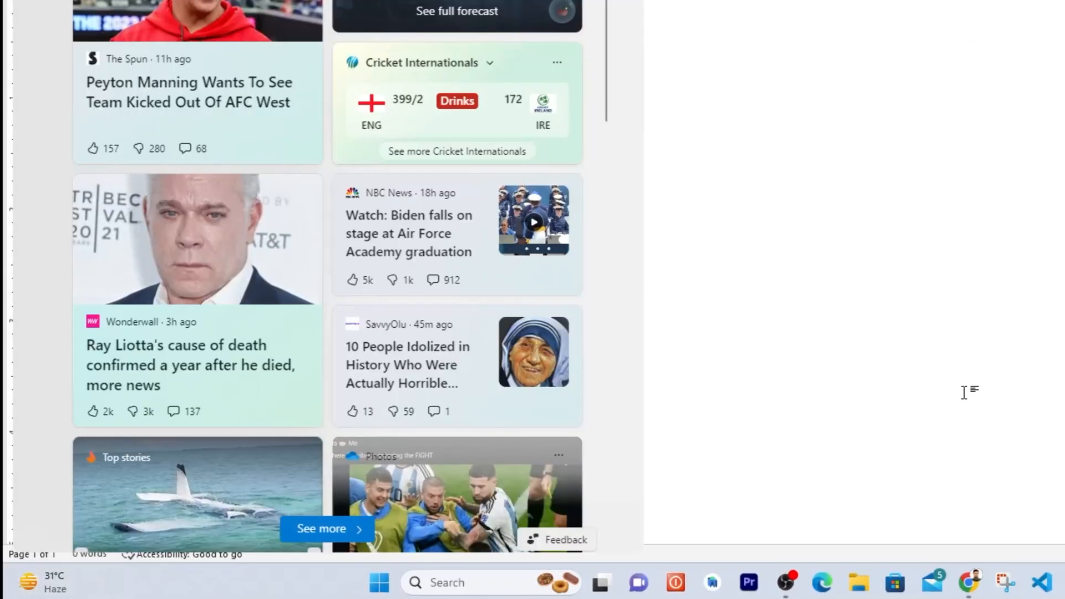
click(965, 392)
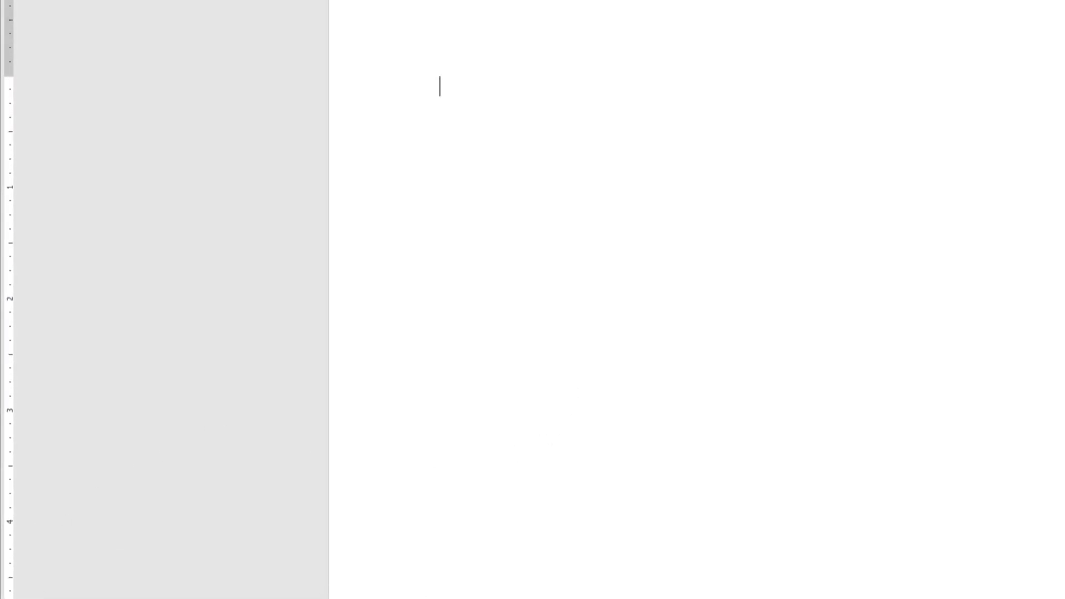
click(131, 19)
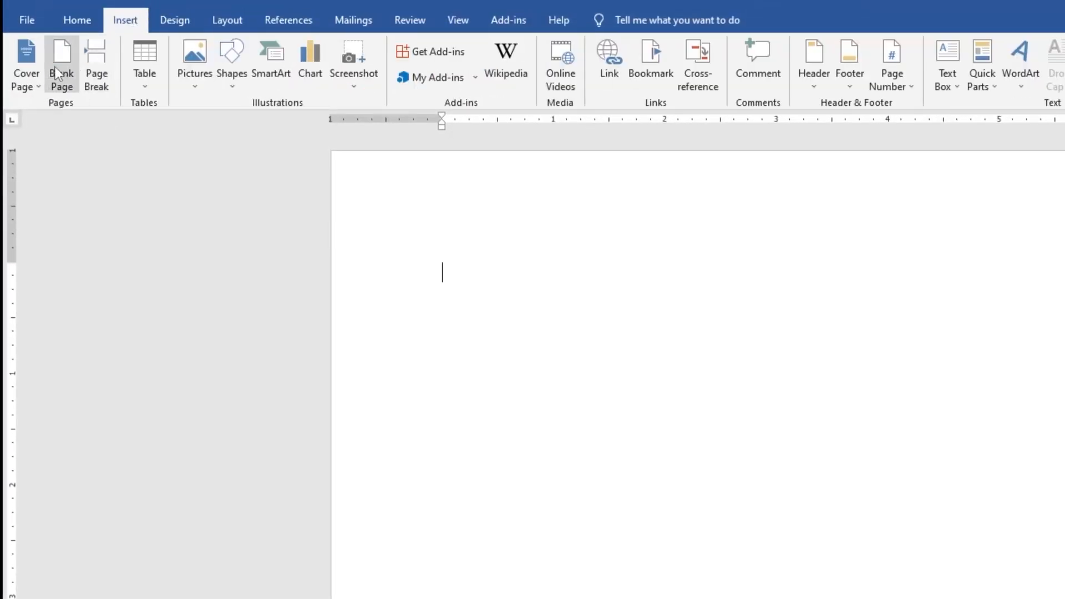
click(61, 64)
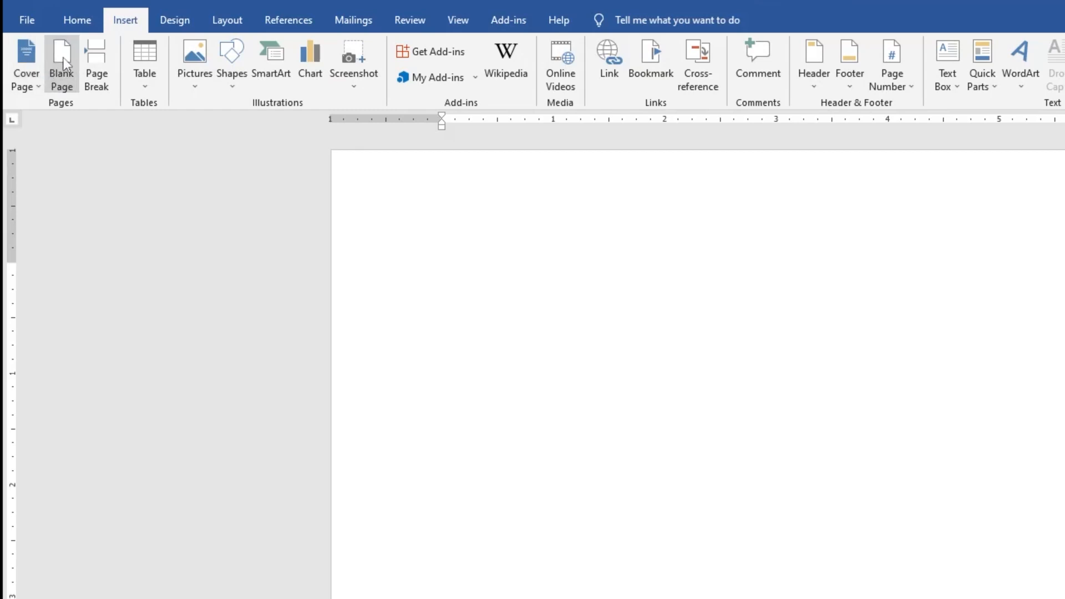
- Look through both pages of Document1 and check how the page indicator follows the current page
click(77, 20)
double_click(660, 473)
click(495, 293)
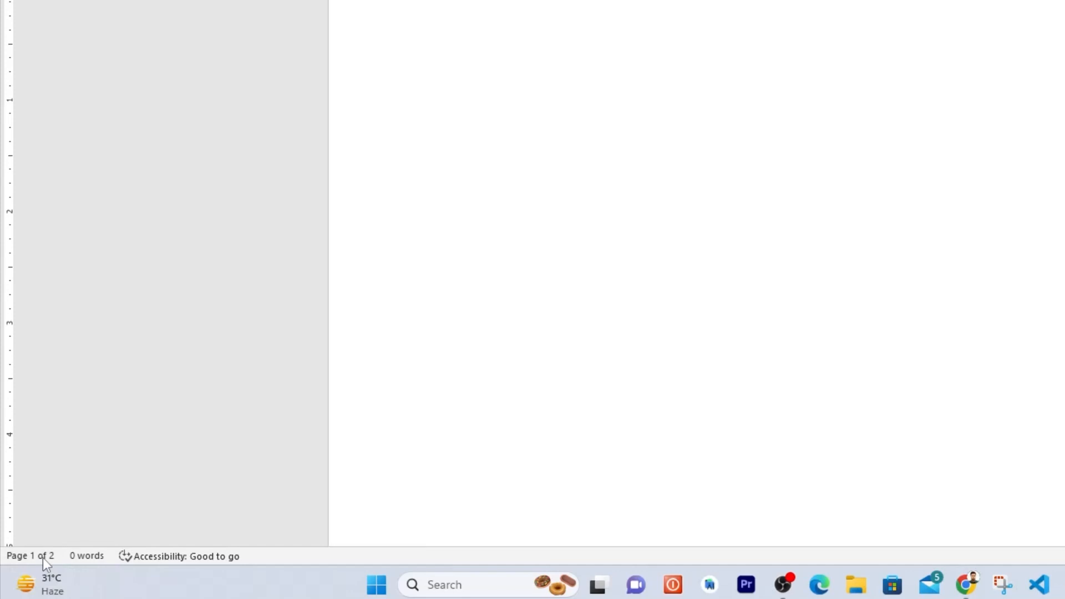
scroll(763, 231, down, 5)
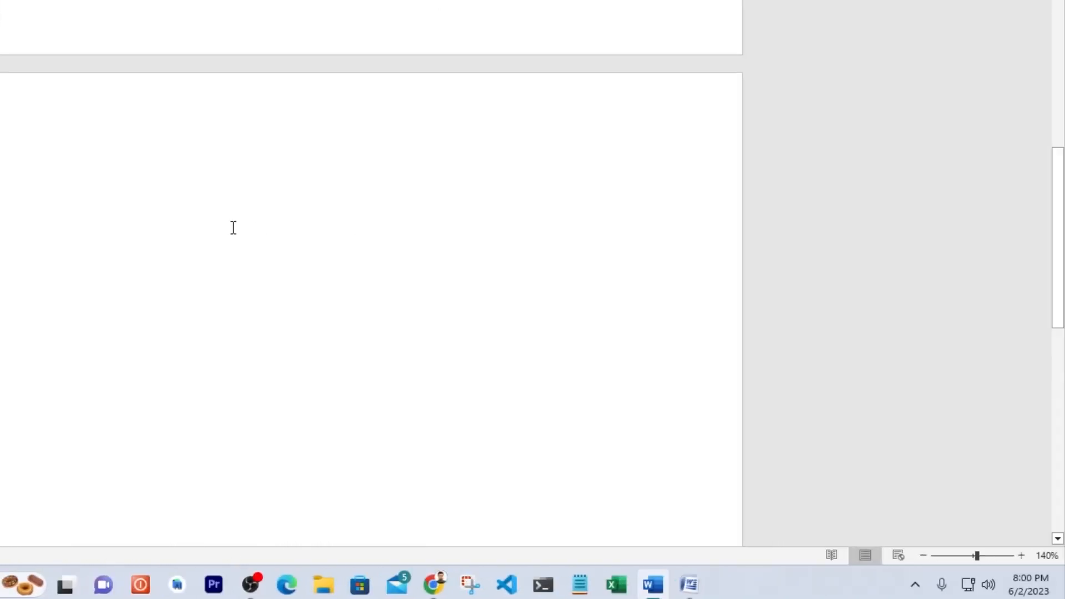
mouse_move(1060, 227)
mouse_down()
mouse_move(1058, 91)
mouse_move(1056, 214)
mouse_up()
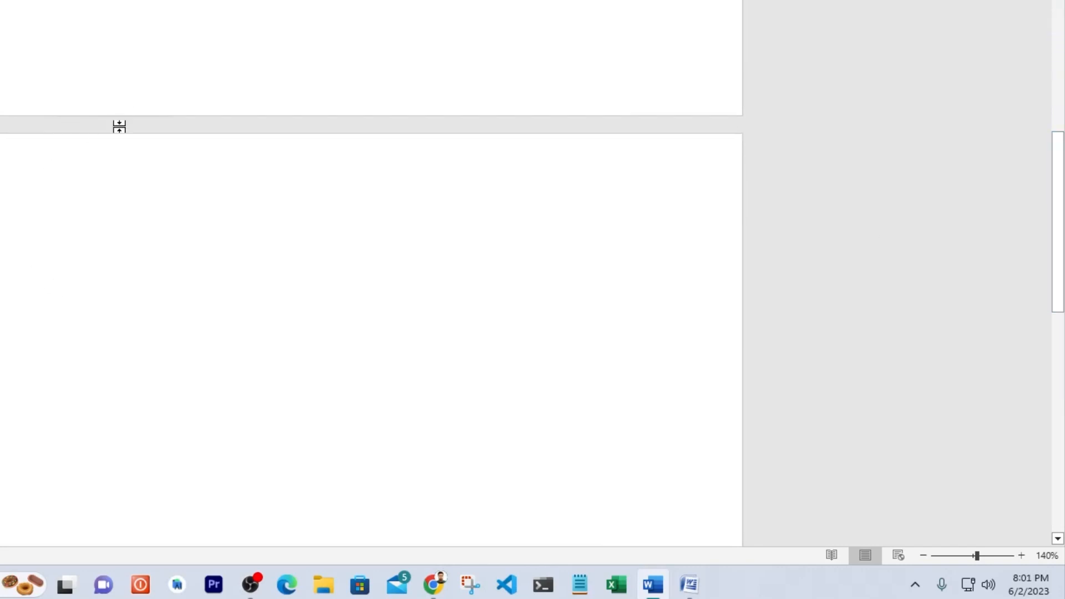
scroll(61, 264, down, 8)
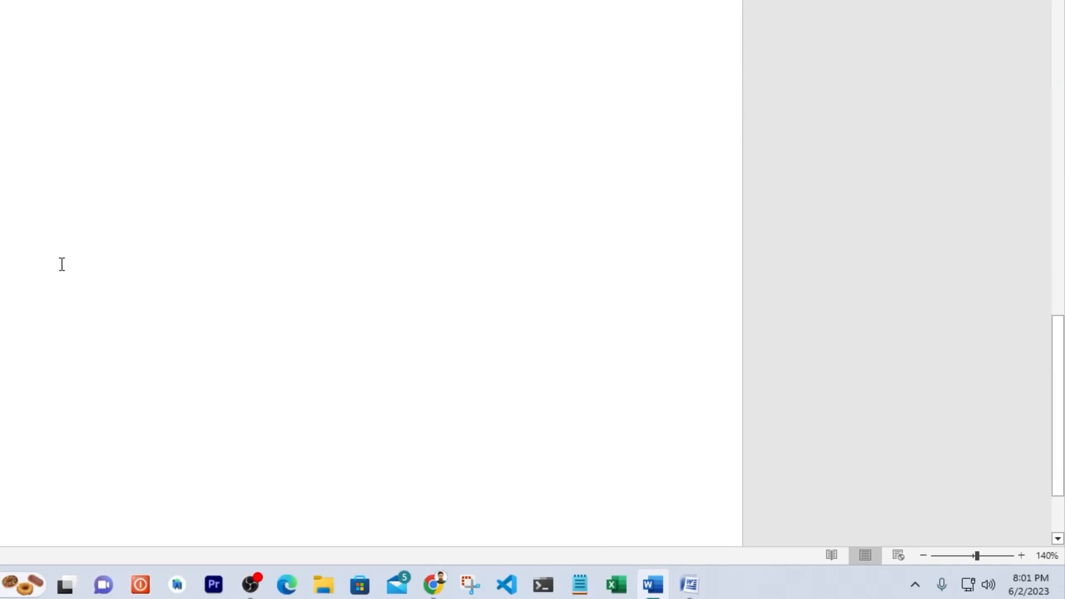
scroll(70, 321, up, 5)
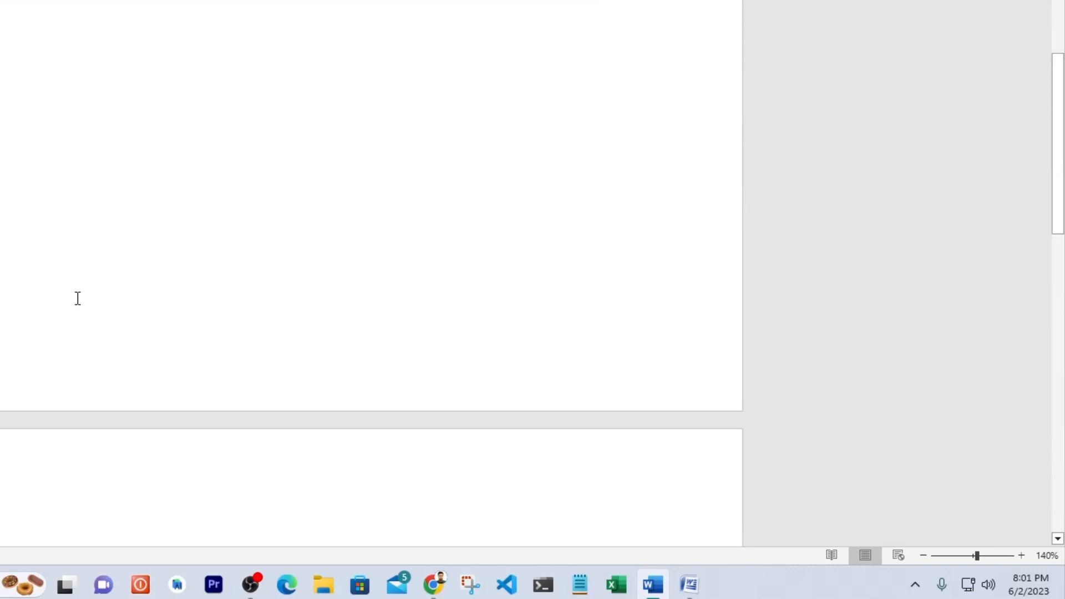
scroll(77, 260, up, 2)
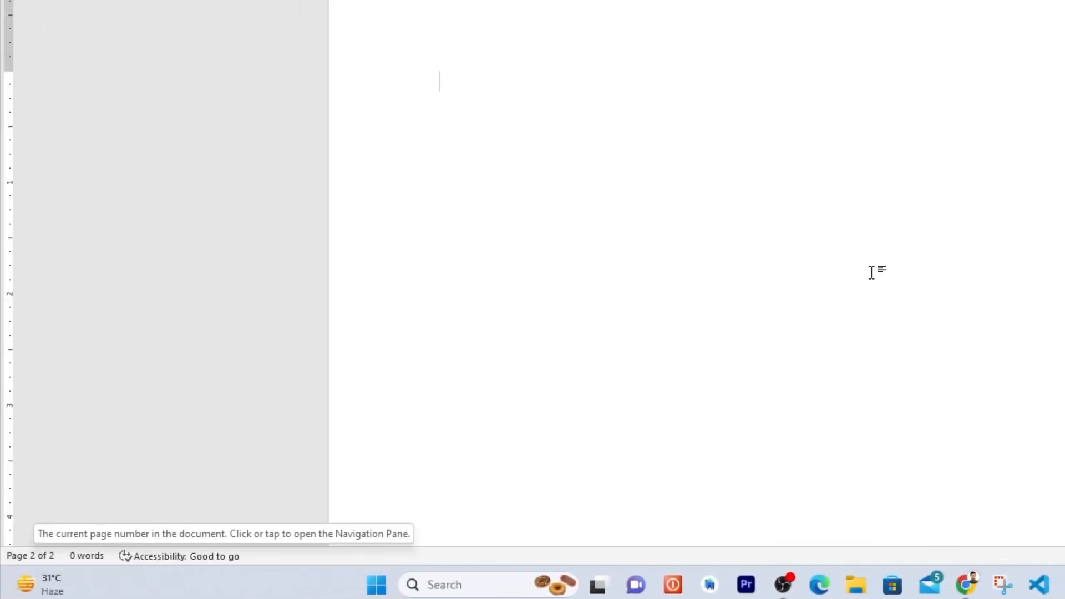
scroll(807, 211, up, 10)
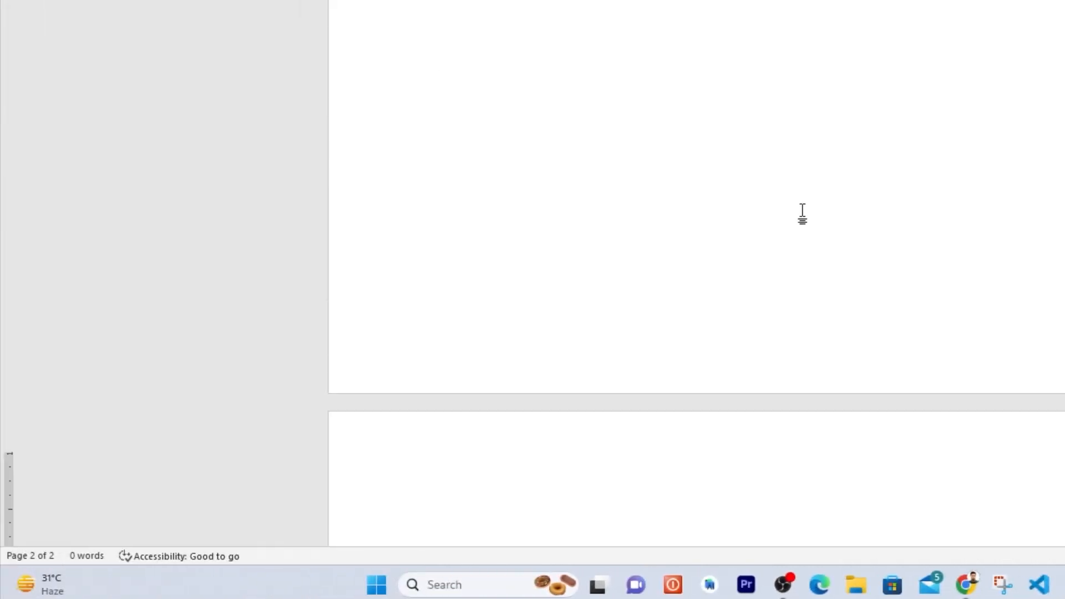
- Enter the text "Hi, I am learning MS Word." at the start of the first page
click(503, 162)
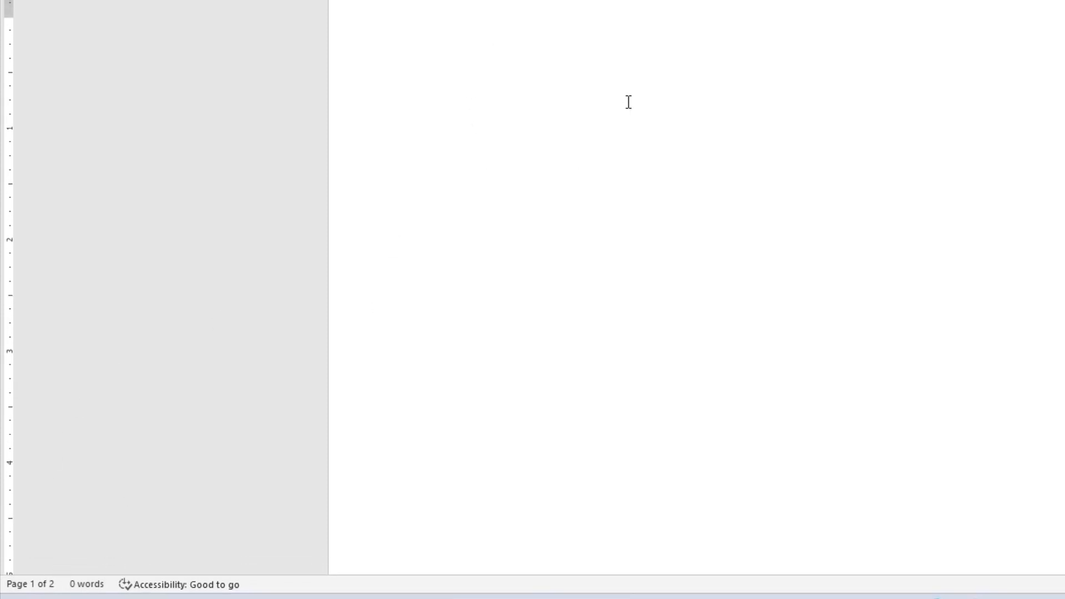
text(, m)
key(BackSpace)
text(a)
key(BackSpace)
text(I am learning )
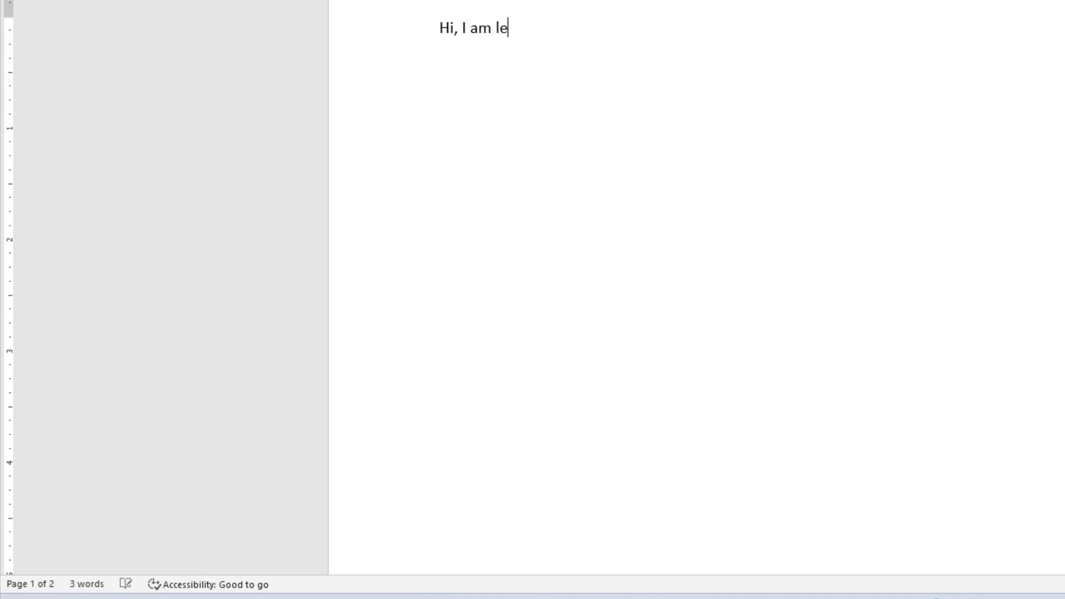
text(MS Word.)
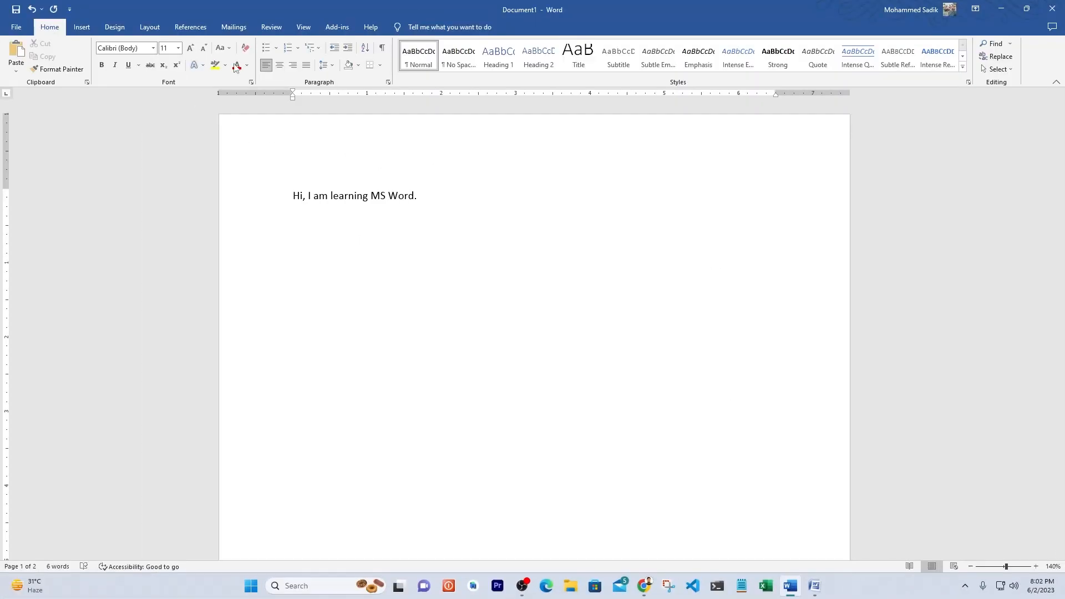
- View the document in Read Mode and in Web Layout, and return it to Print Layout
click(910, 565)
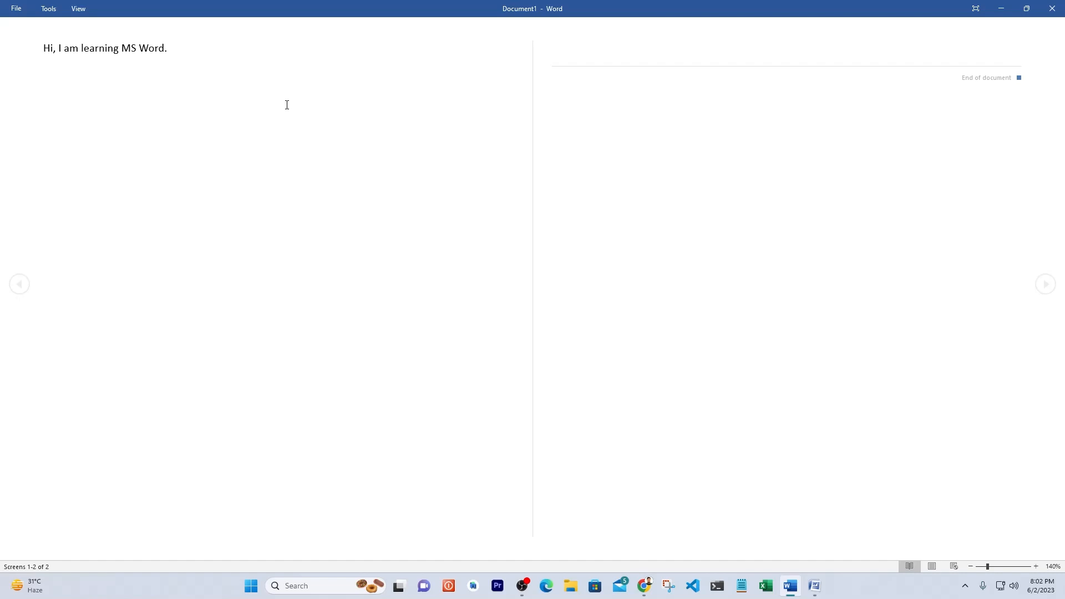
click(13, 7)
key(Escape)
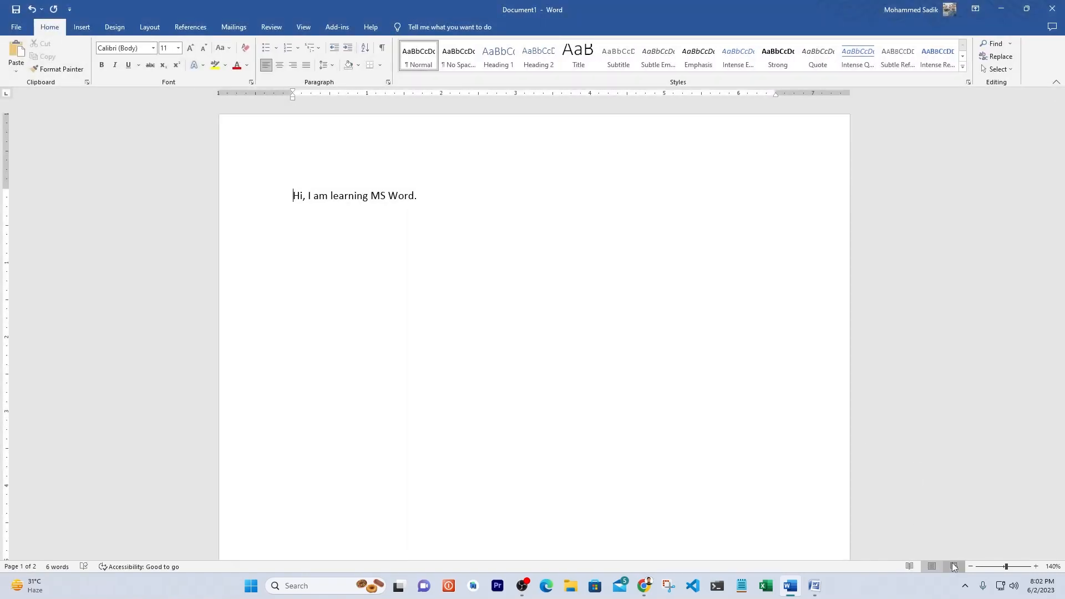
click(954, 566)
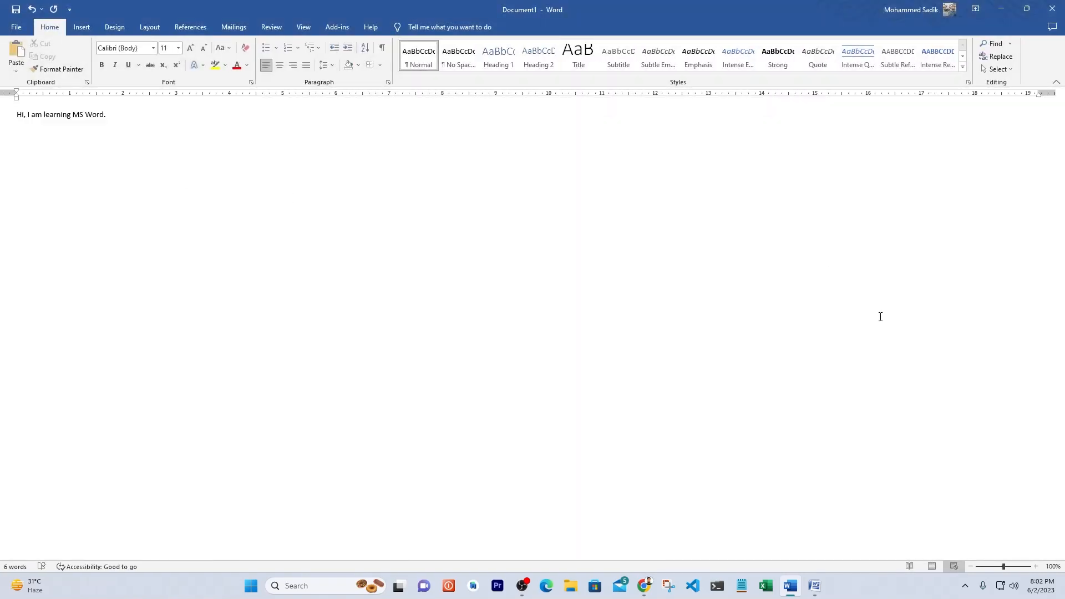
click(931, 566)
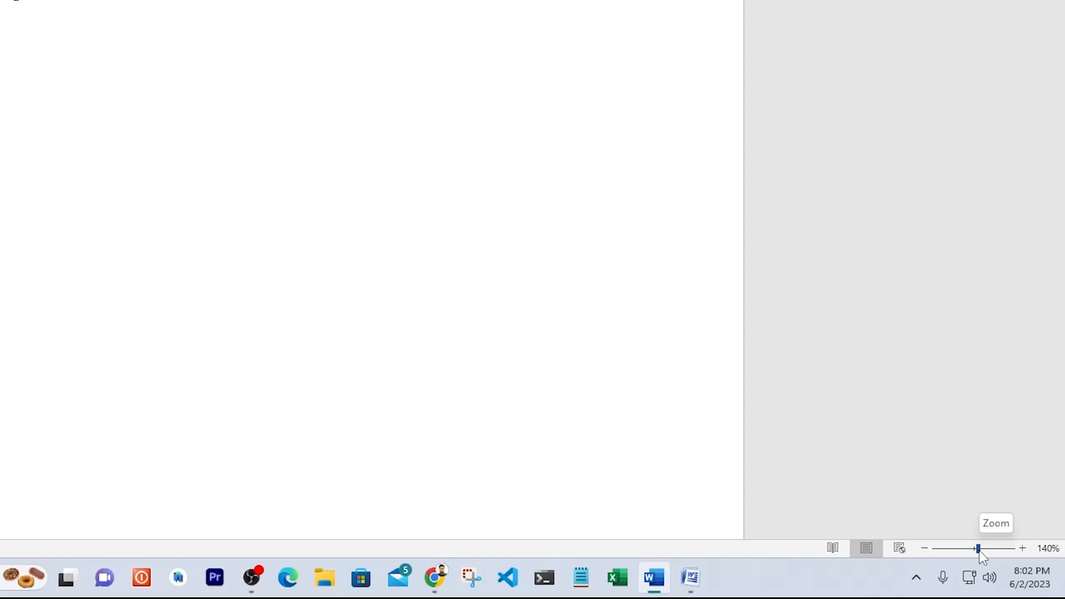
- Zoom the document in to 210%
click(1023, 550)
click(1023, 549)
click(1023, 549)
click(1024, 550)
click(1023, 550)
click(1024, 549)
click(1024, 550)
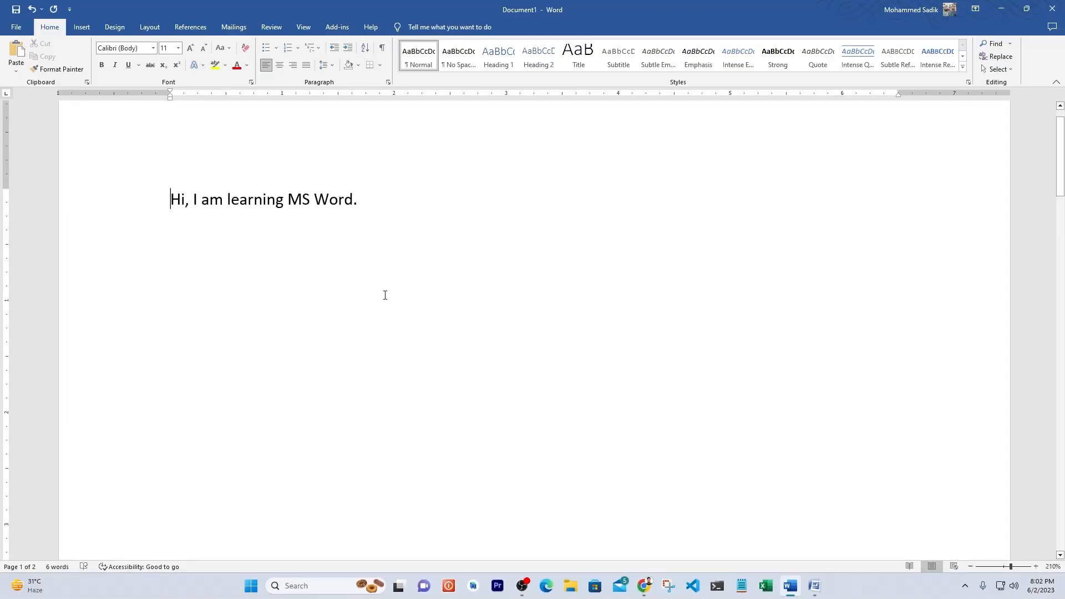
- Zoom the document out to 130%
click(970, 566)
click(970, 566)
click(970, 567)
click(970, 567)
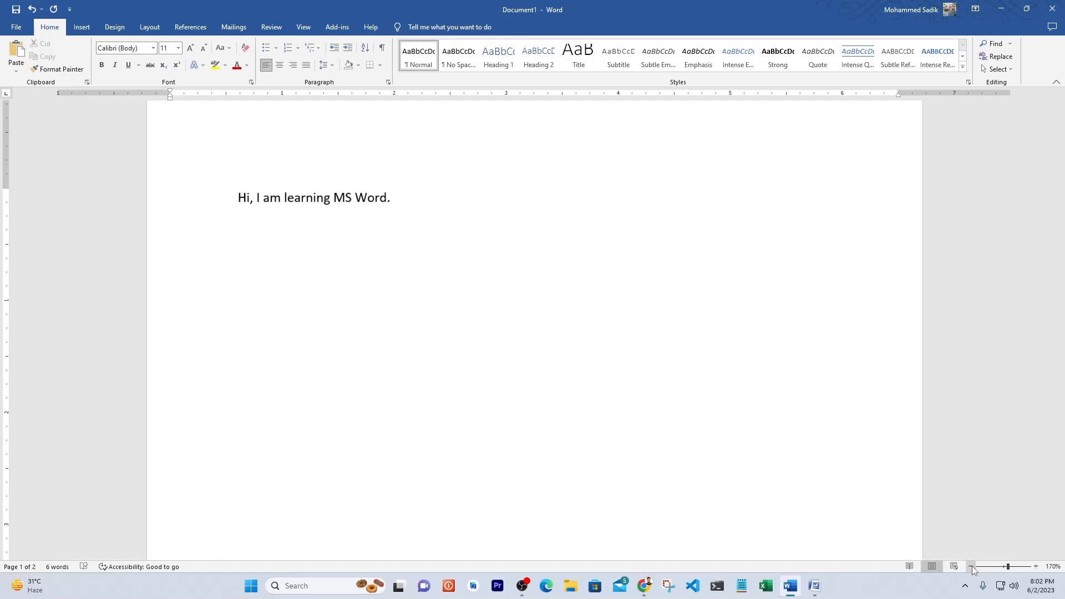
click(970, 566)
click(970, 566)
click(970, 566)
click(971, 567)
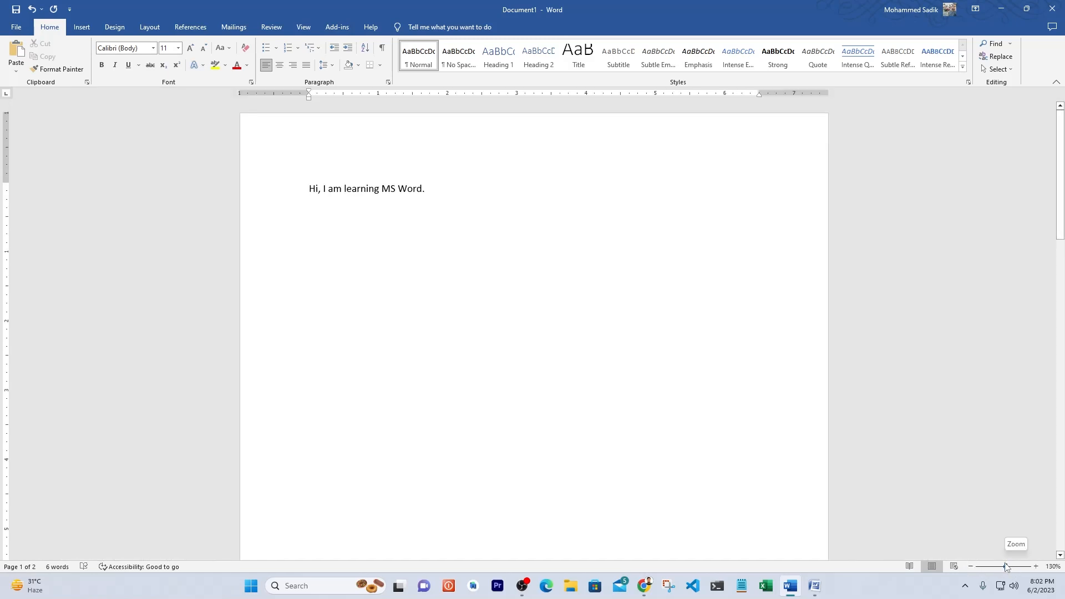
- Vary the zoom with the slider and bring it down to 120%
mouse_move(1006, 568)
mouse_down()
mouse_move(990, 568)
mouse_move(1013, 571)
mouse_move(999, 571)
mouse_up()
click(972, 566)
click(971, 567)
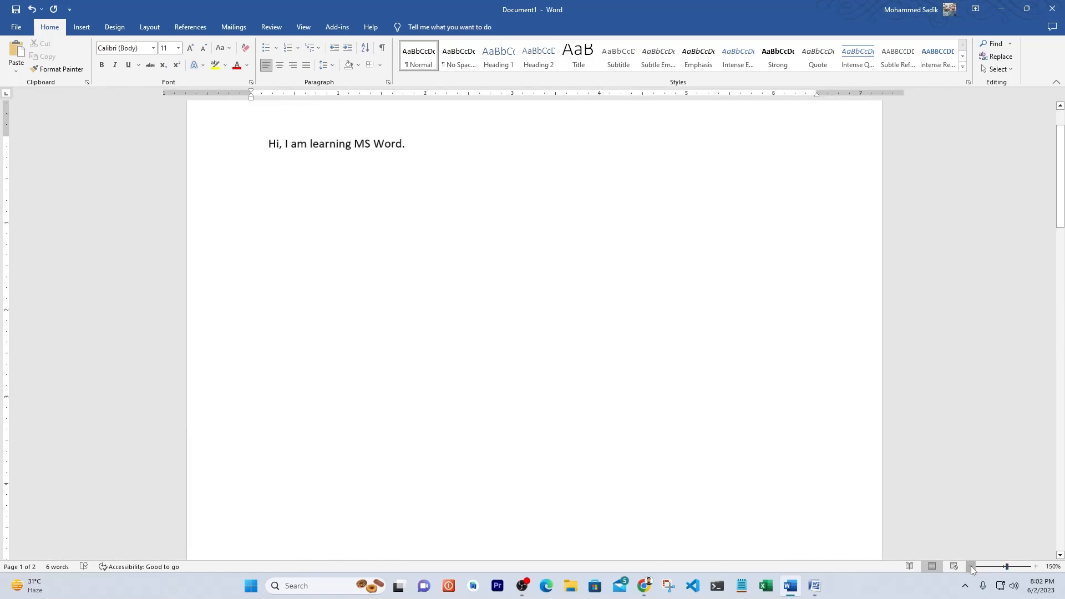
click(972, 566)
click(971, 566)
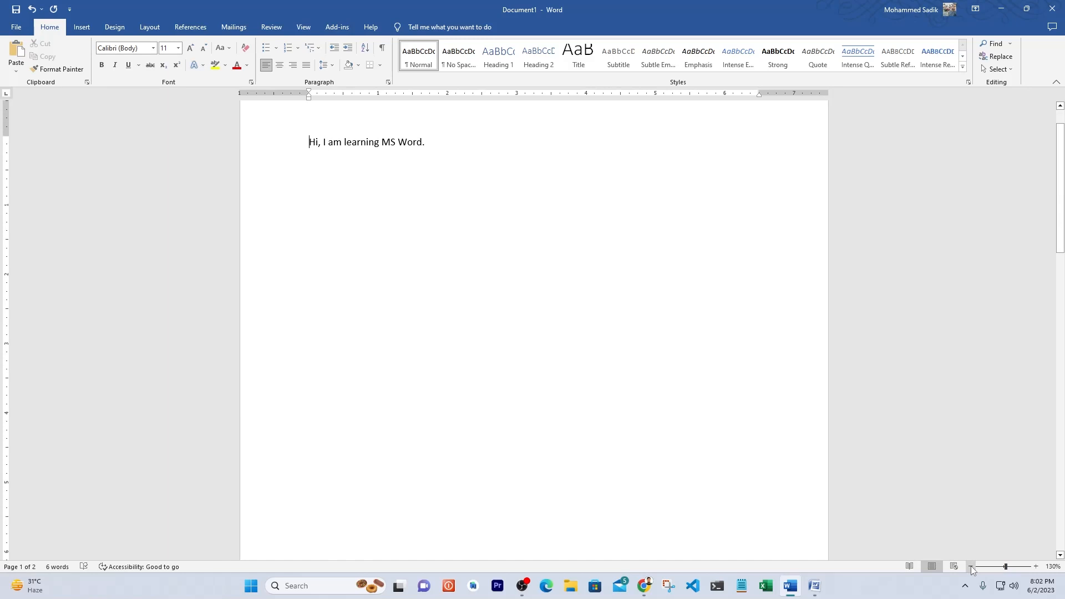
click(971, 567)
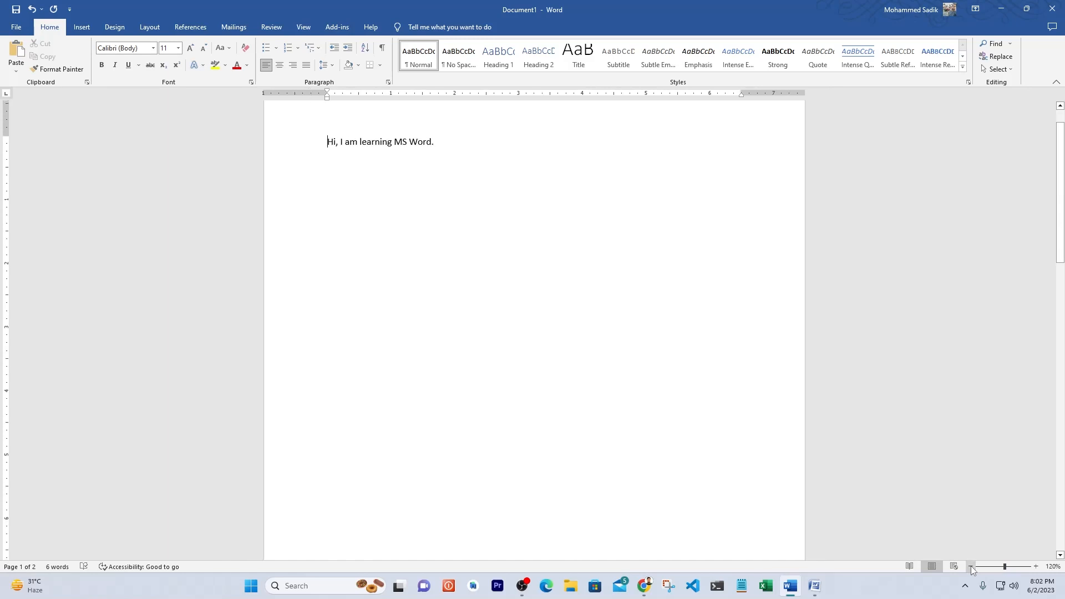
- Raise the document zoom to 140% and return to the start of the first page
click(1035, 567)
click(1035, 567)
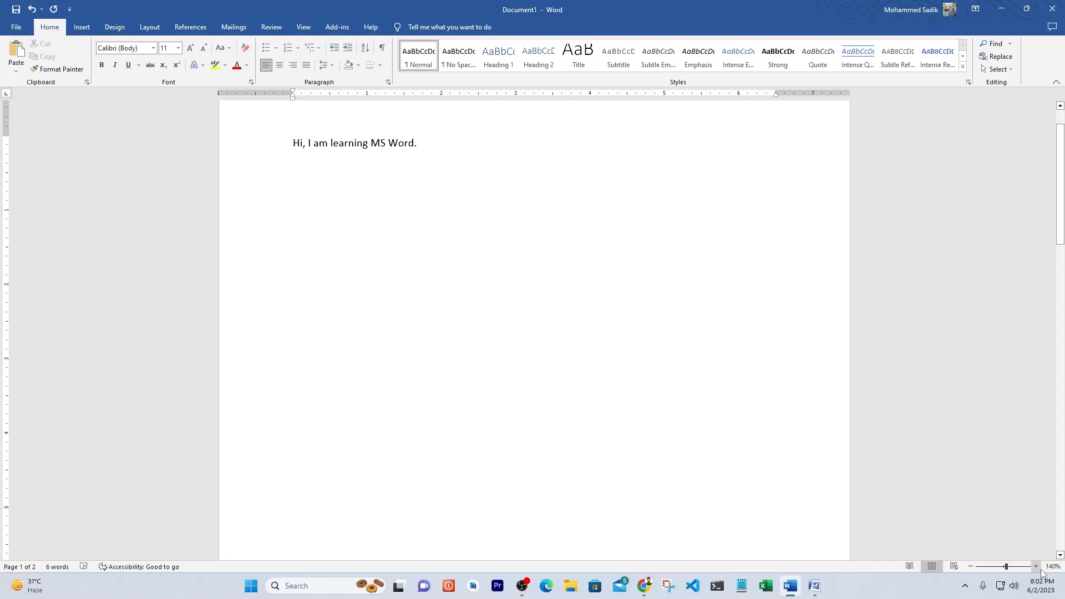
scroll(376, 221, up, 2)
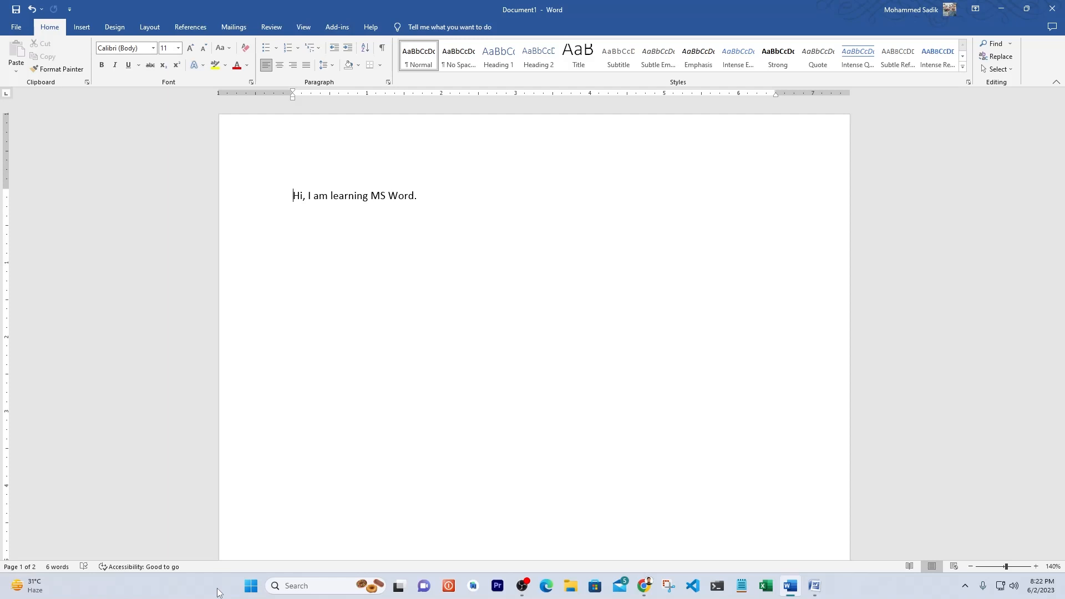
- Look through the alphabetical list of all apps installed in Windows to find the Microsoft Office programs
click(87, 587)
click(246, 590)
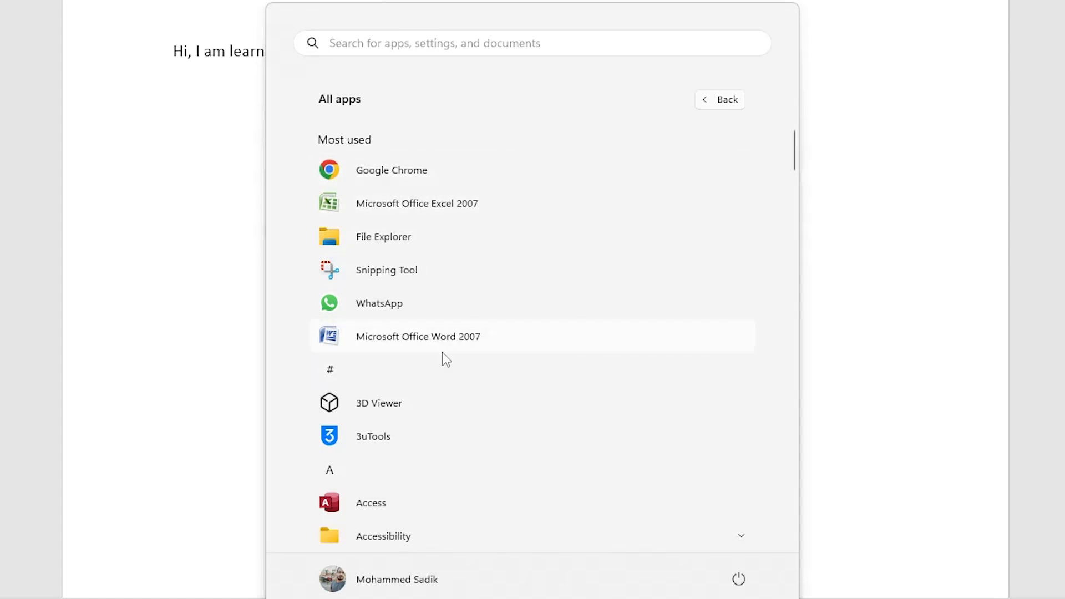
scroll(422, 351, down, 3)
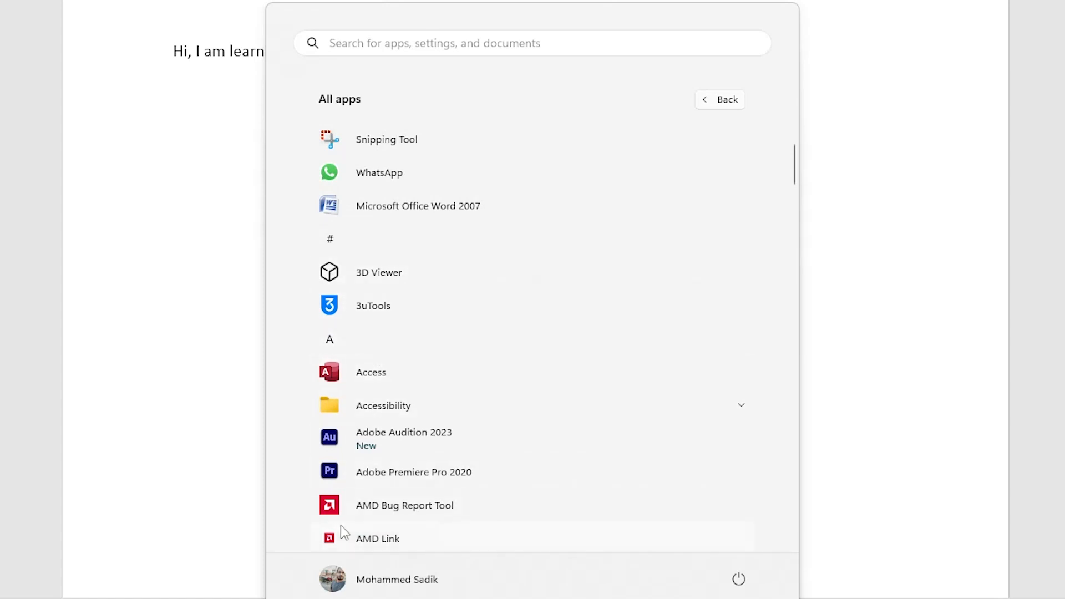
scroll(360, 499, down, 9)
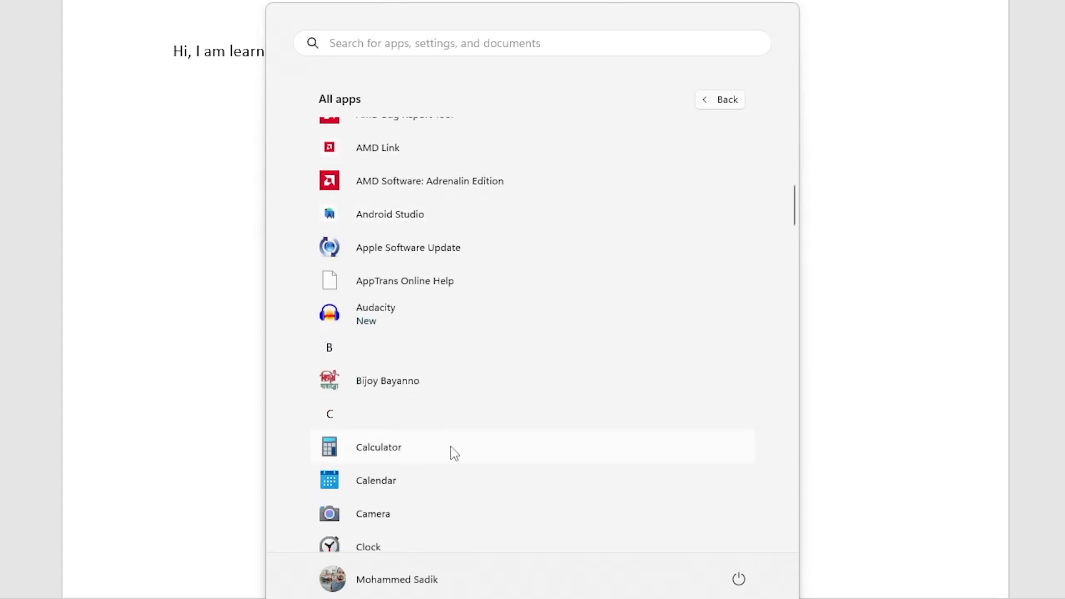
scroll(451, 446, down, 9)
scroll(467, 438, up, 20)
scroll(472, 438, up, 1)
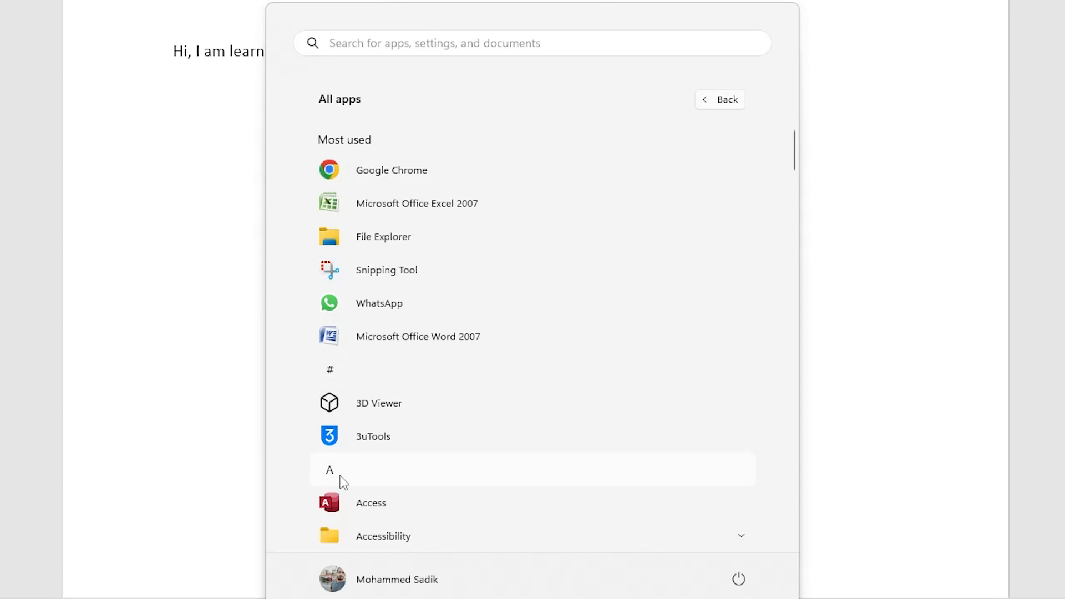
scroll(471, 477, down, 15)
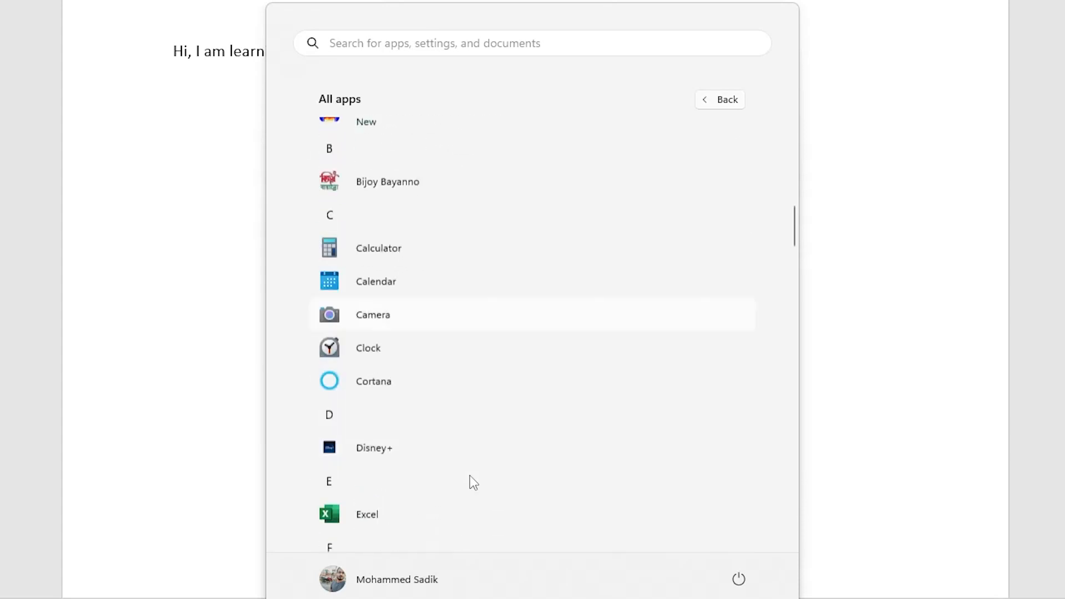
scroll(470, 481, down, 10)
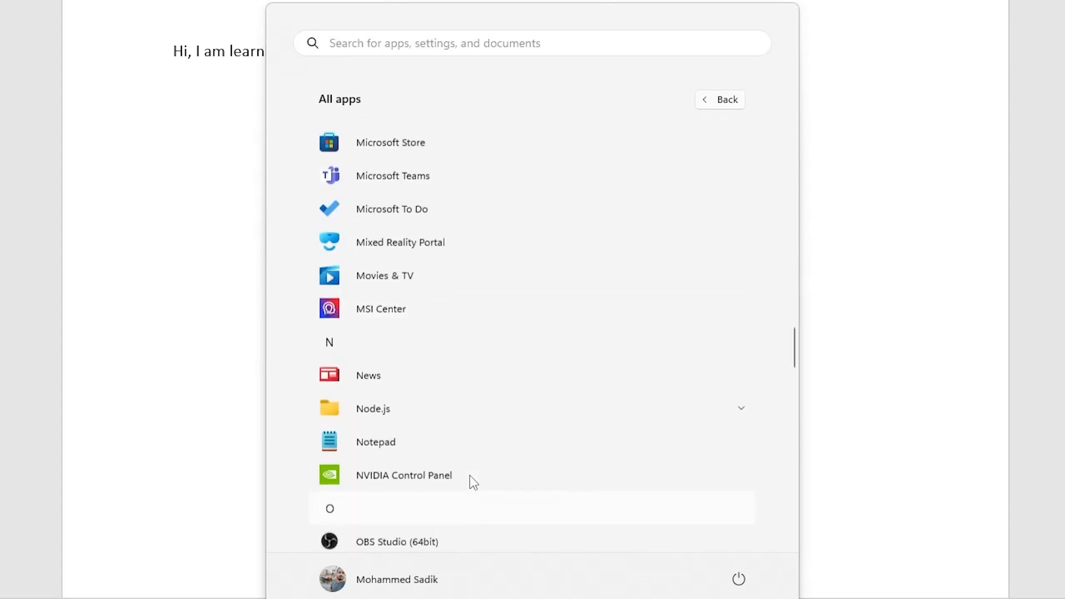
scroll(445, 295, up, 3)
scroll(406, 280, up, 2)
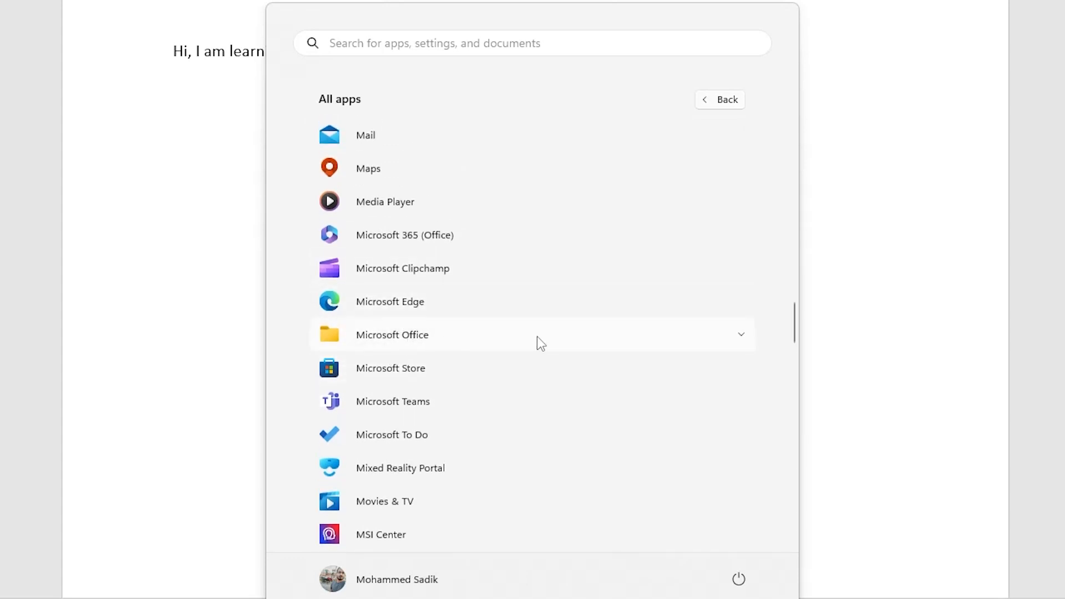
- Launch Microsoft Office Word 2007 from the Microsoft Office folder among the installed apps
click(696, 333)
click(697, 333)
scroll(688, 339, up, 3)
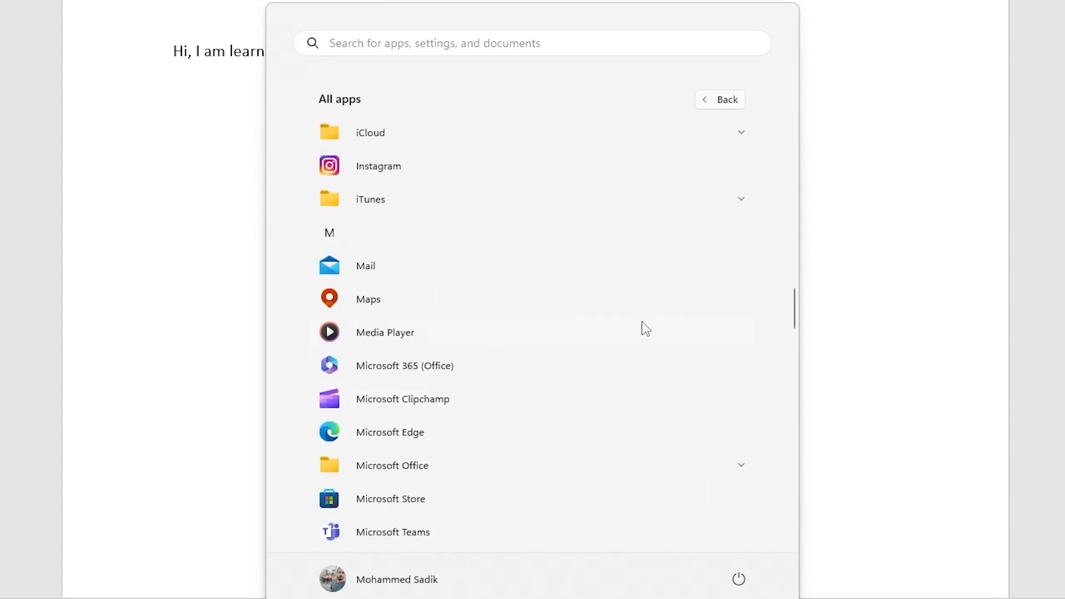
scroll(549, 421, down, 2)
click(629, 405)
scroll(627, 409, down, 5)
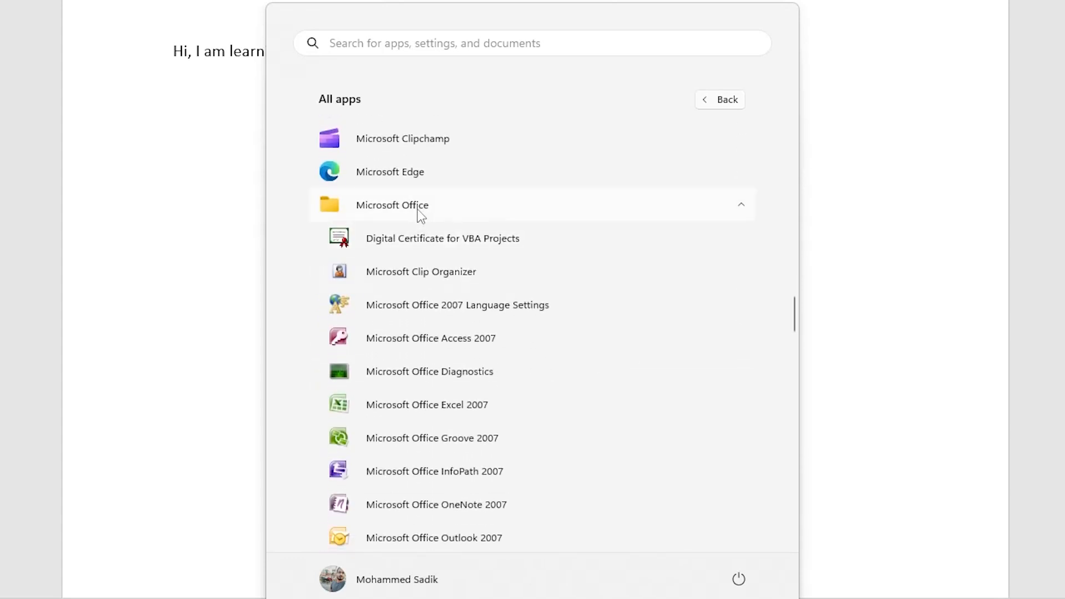
scroll(601, 407, down, 4)
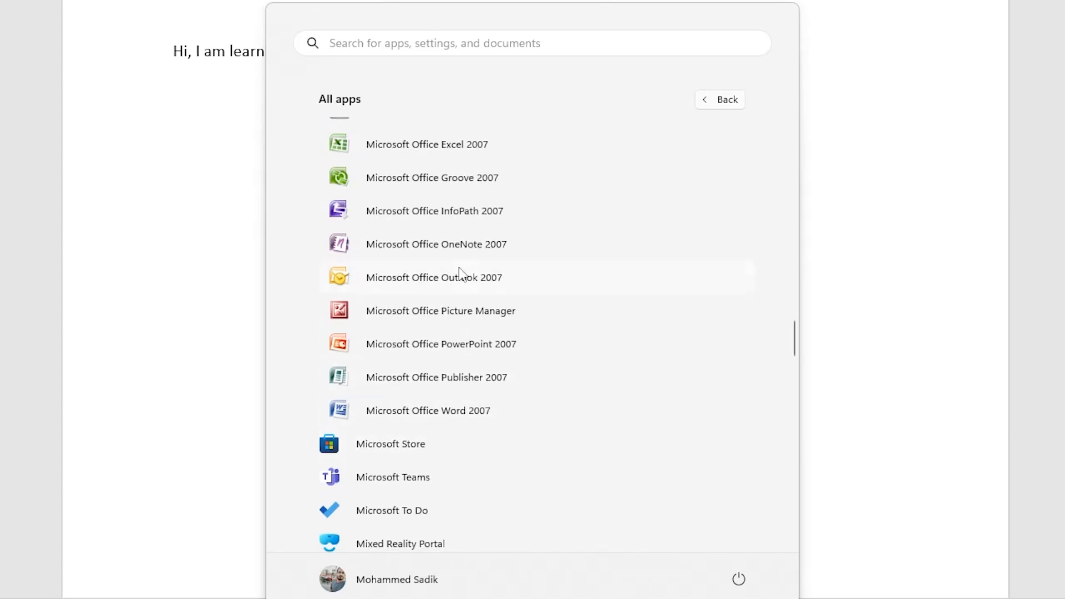
scroll(464, 278, up, 5)
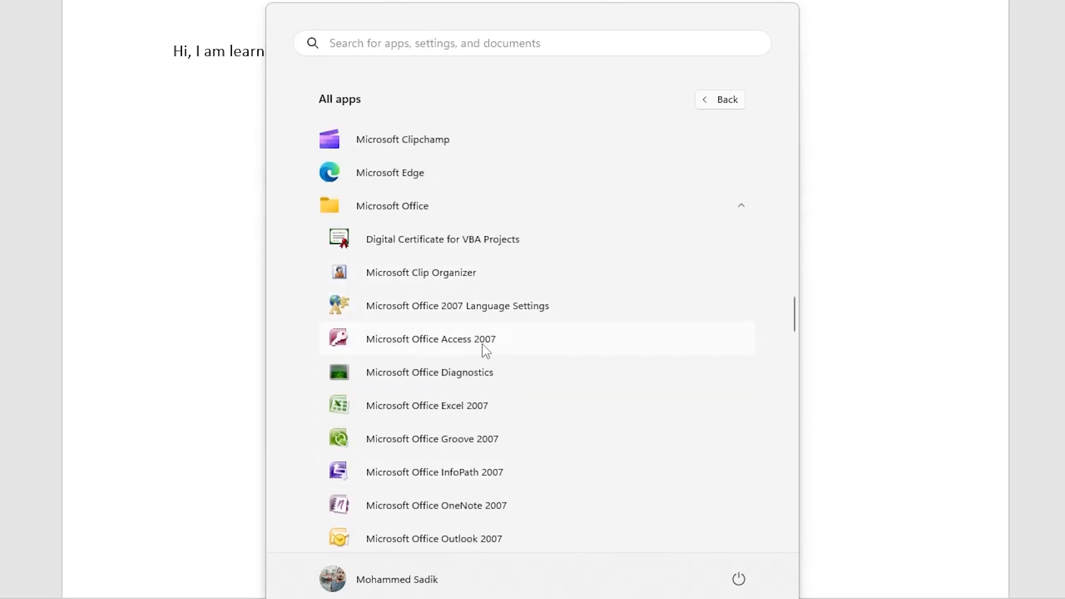
scroll(449, 419, down, 3)
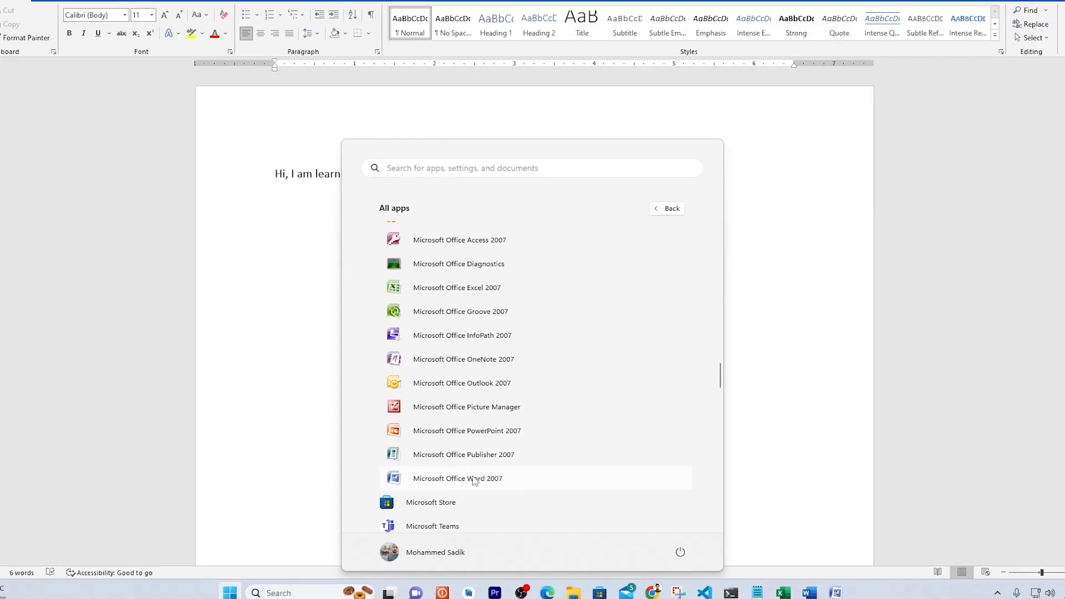
click(452, 479)
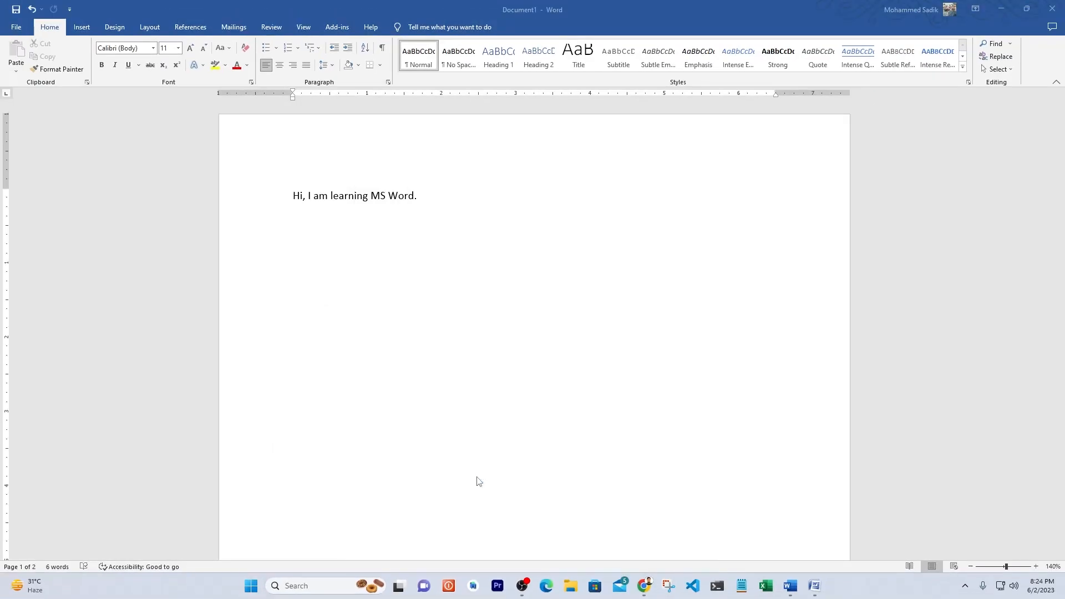
- Review the list of all installed apps again and examine which programs the Microsoft Office folder contains
click(1045, 5)
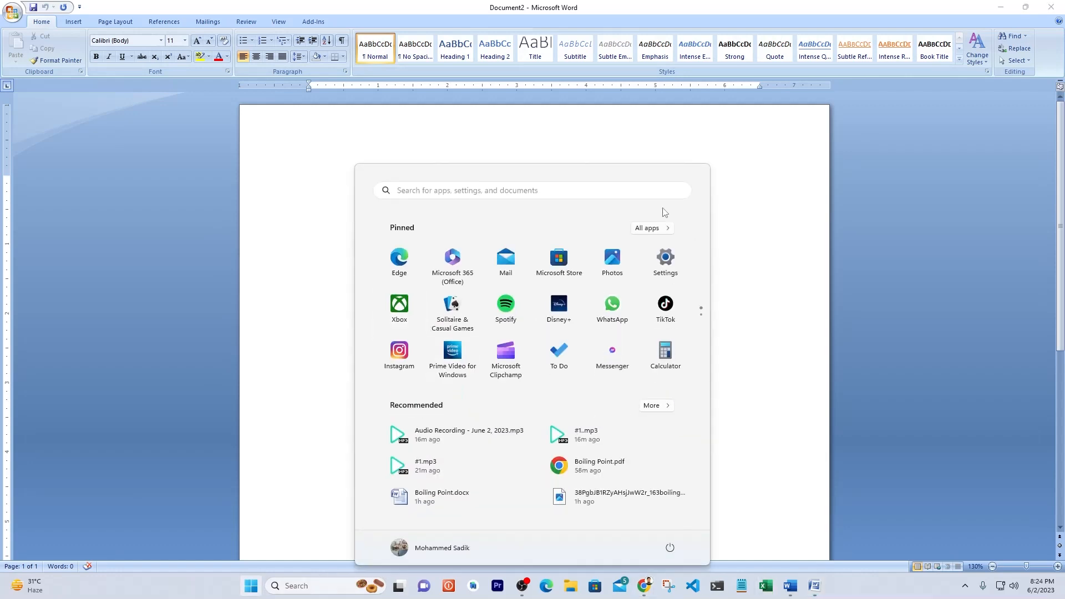
click(649, 228)
scroll(474, 365, down, 15)
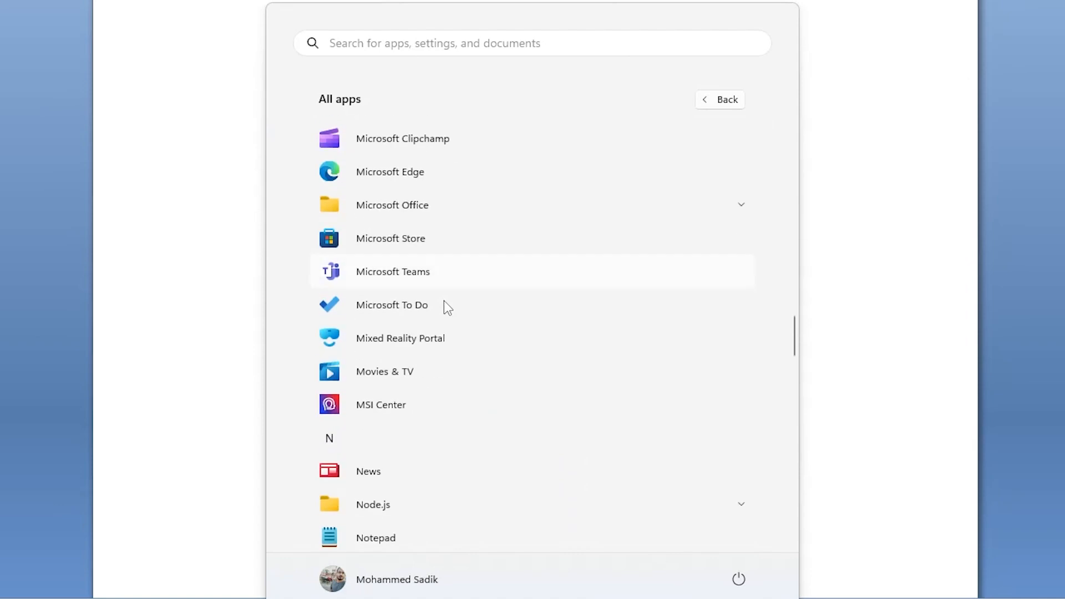
scroll(427, 297, up, 2)
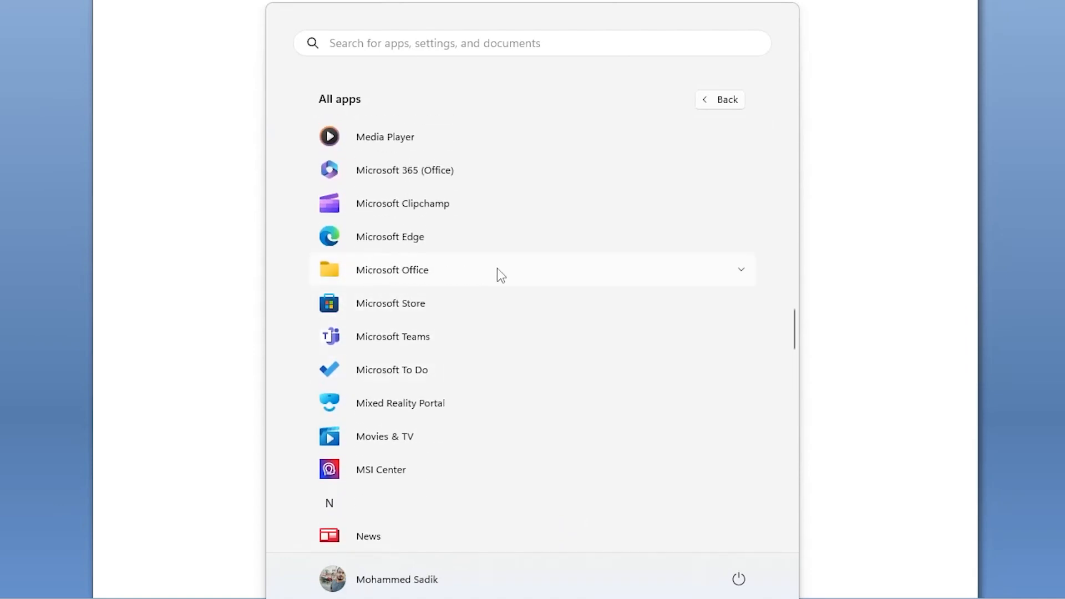
scroll(498, 270, up, 10)
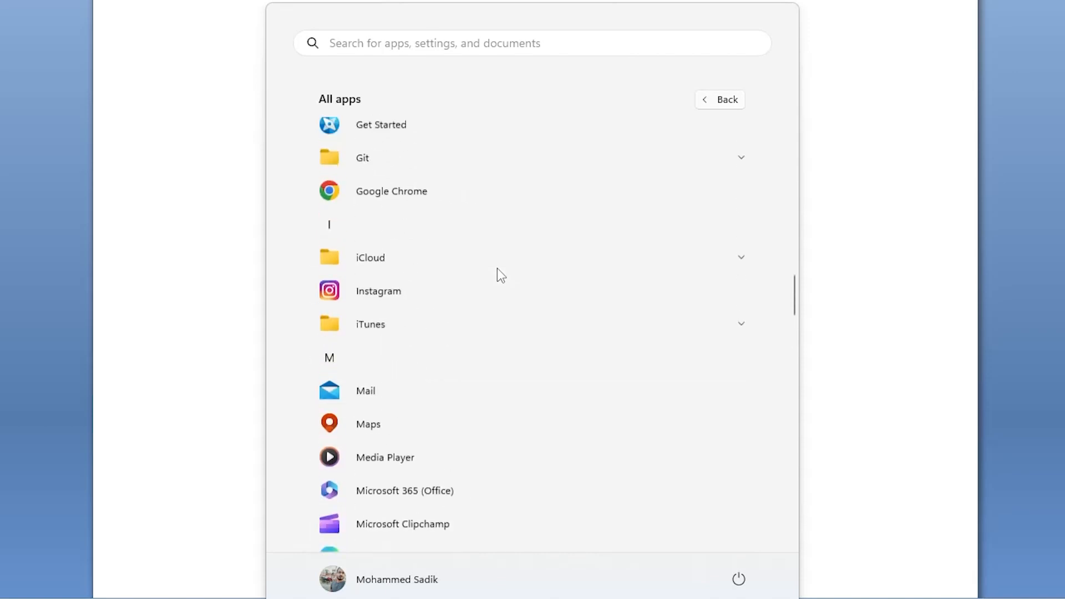
scroll(497, 268, up, 8)
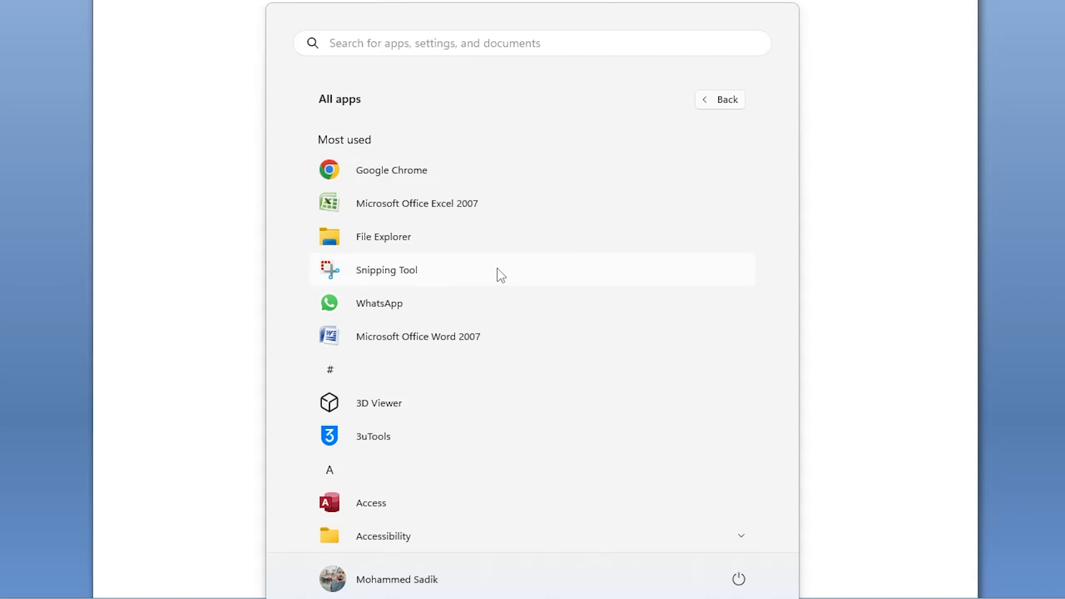
scroll(497, 270, down, 12)
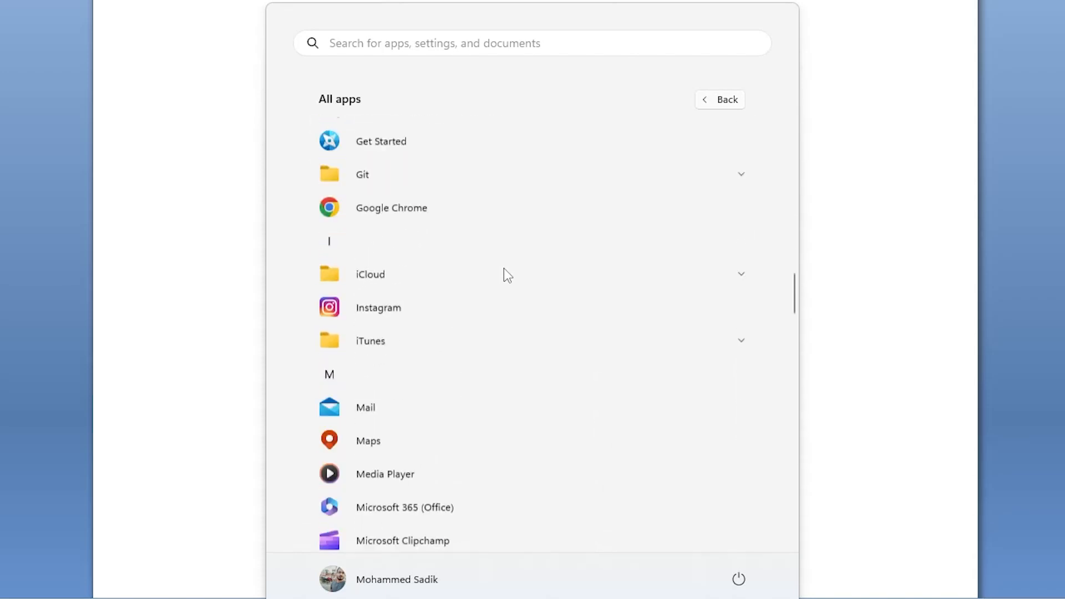
scroll(505, 275, down, 5)
click(464, 276)
scroll(503, 363, down, 3)
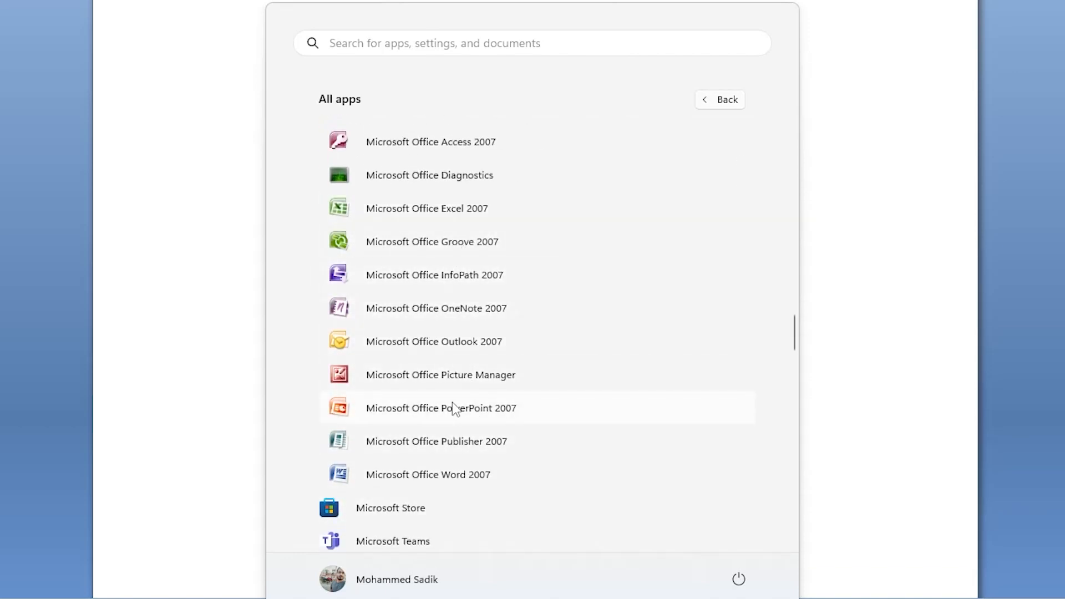
scroll(454, 408, up, 5)
click(436, 331)
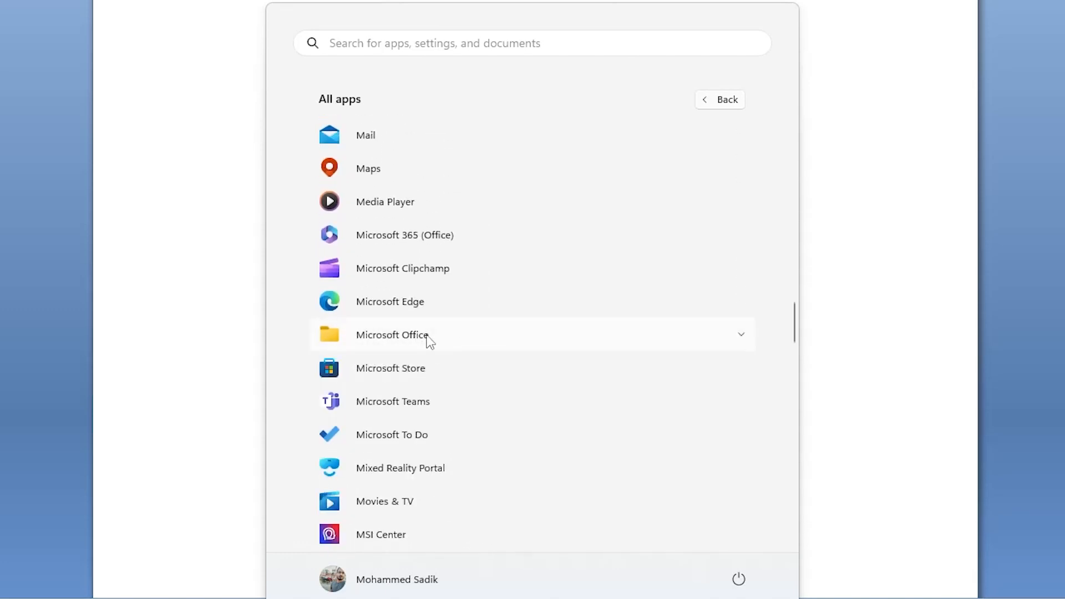
- Find the standalone Word entry under W in the list of all installed apps and launch it
scroll(428, 335, up, 15)
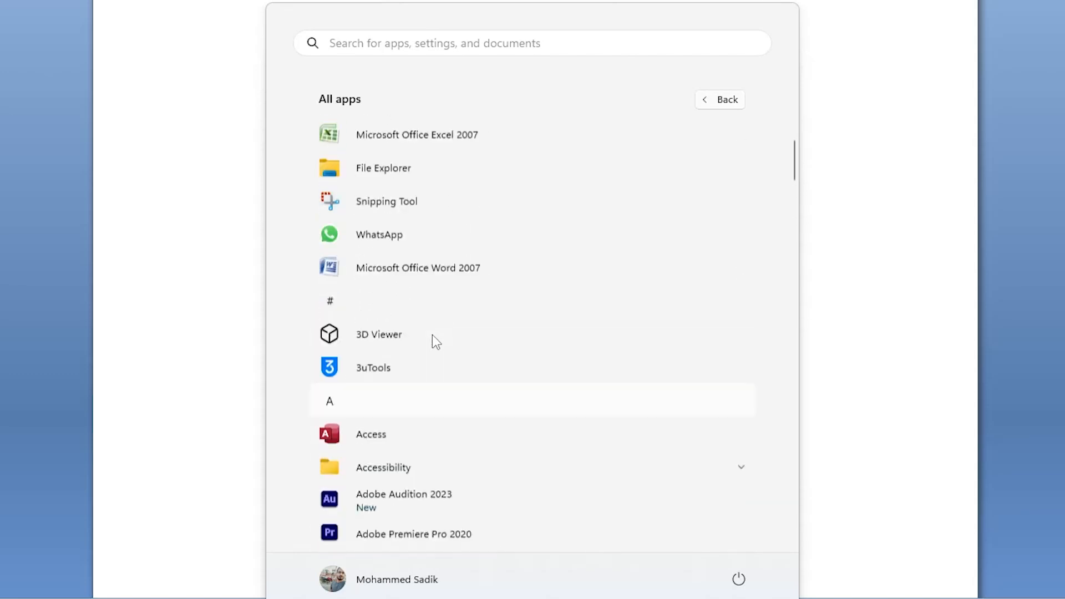
scroll(431, 335, up, 1)
scroll(421, 430, down, 1)
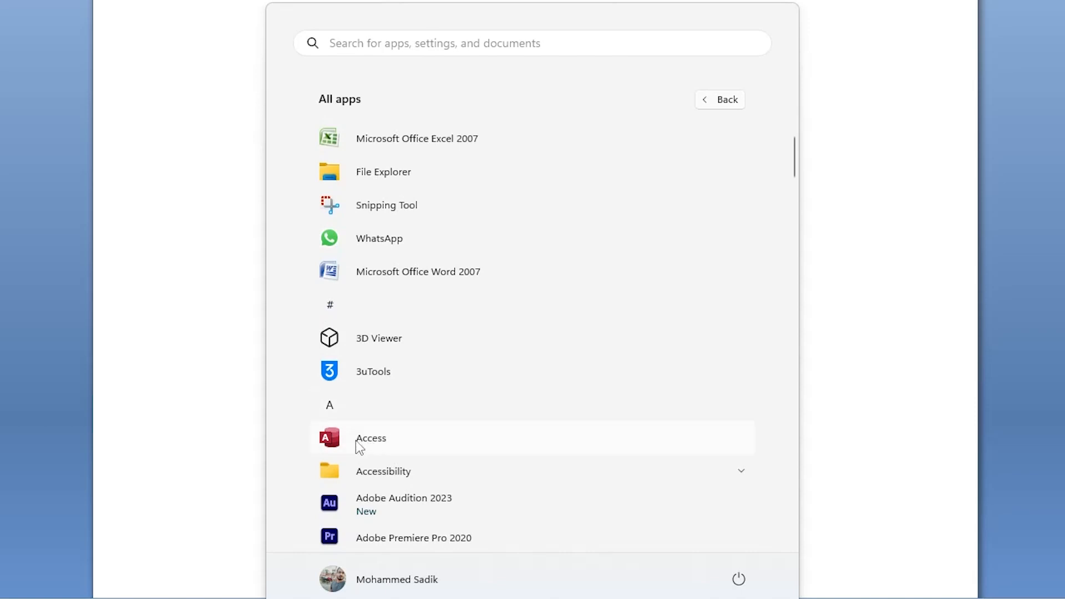
scroll(442, 411, down, 12)
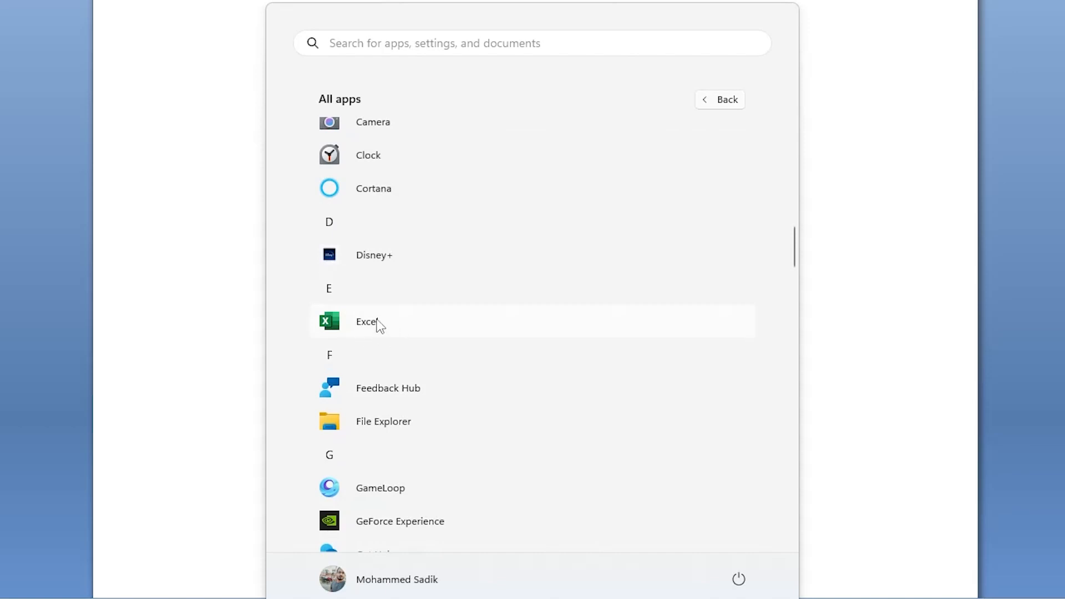
scroll(378, 321, down, 15)
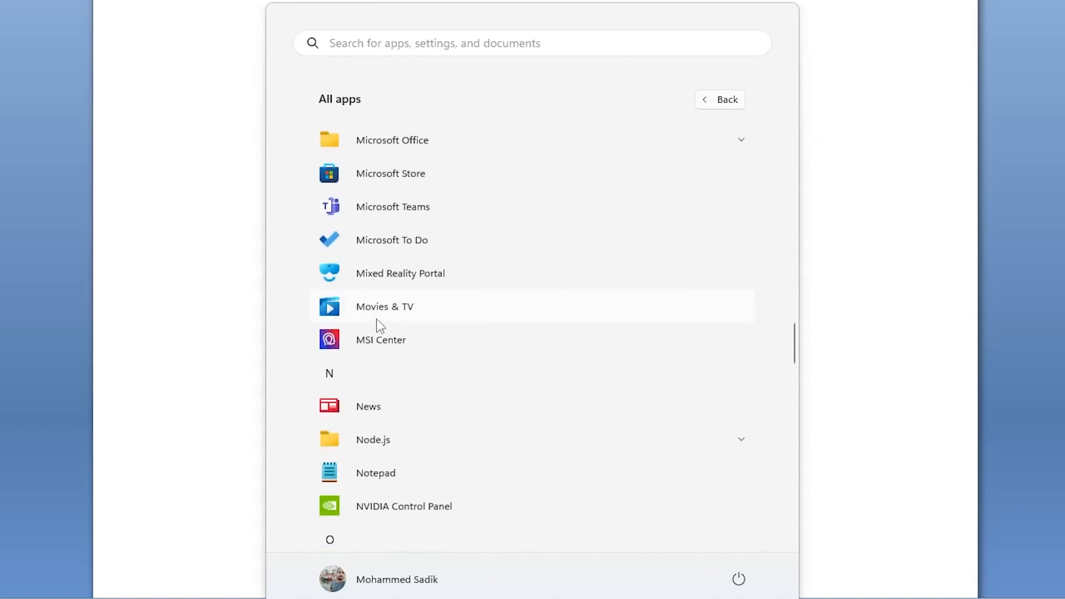
scroll(377, 319, down, 20)
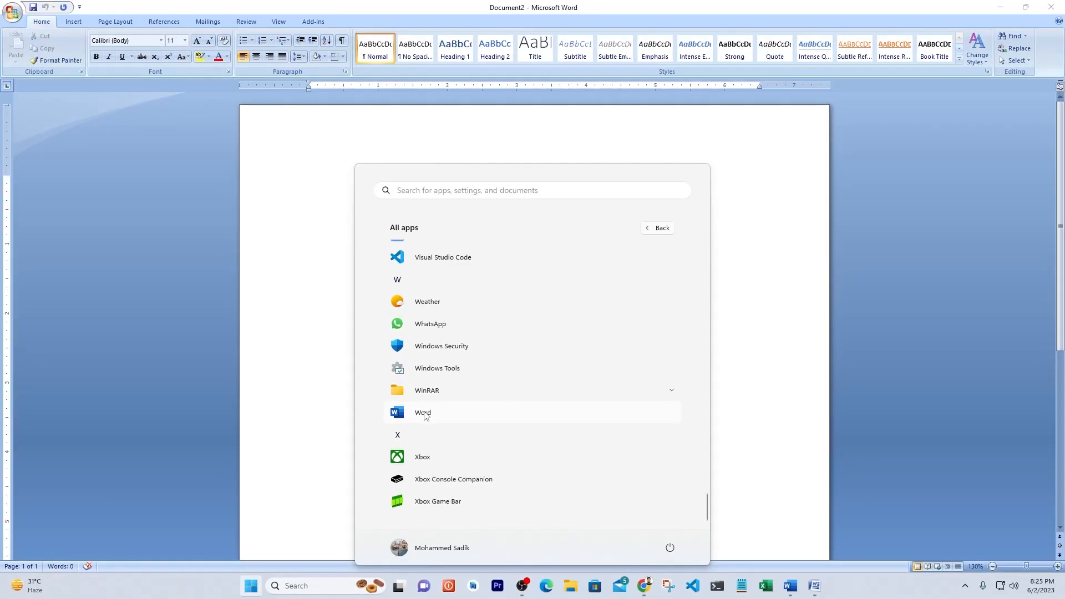
click(369, 377)
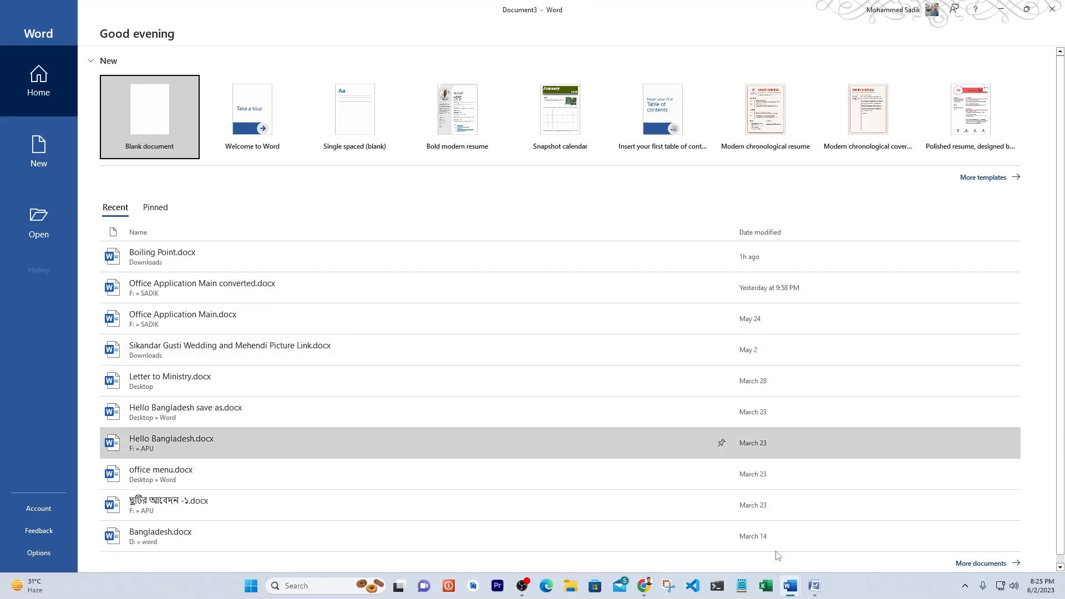
- Launch another Microsoft Office Word 2007 window from the Microsoft Office folder in the list of all installed apps
click(250, 585)
click(649, 228)
scroll(472, 475, down, 10)
scroll(472, 475, down, 8)
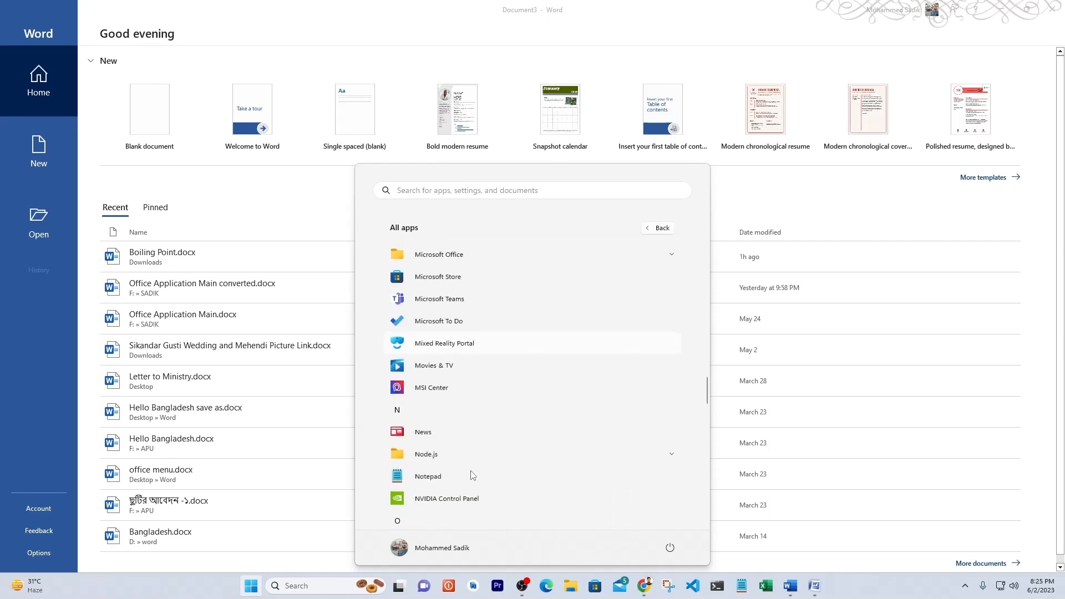
scroll(473, 473, up, 4)
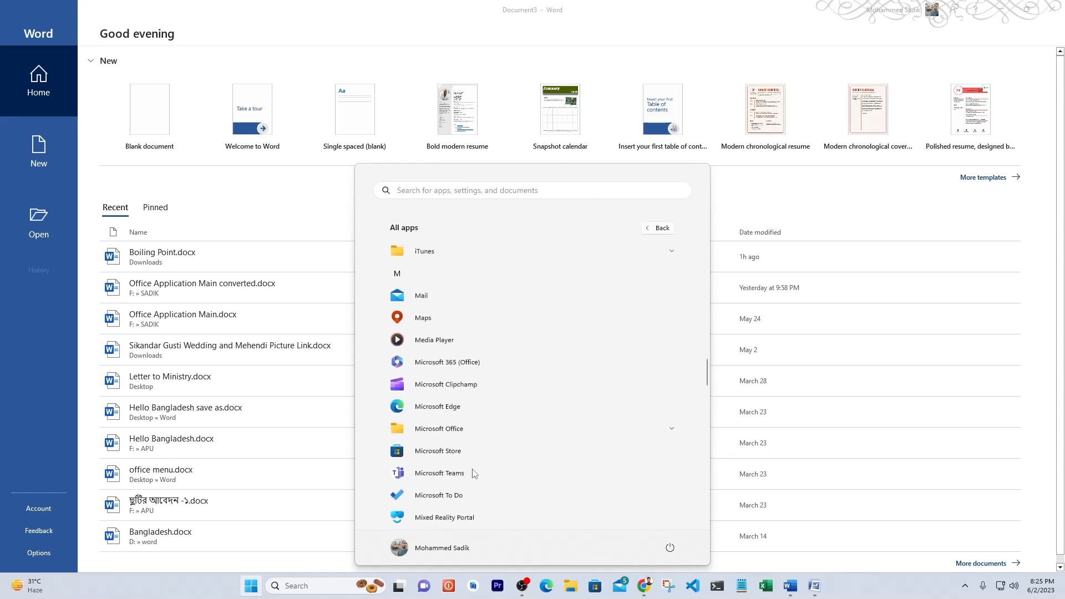
click(486, 434)
scroll(486, 436, down, 6)
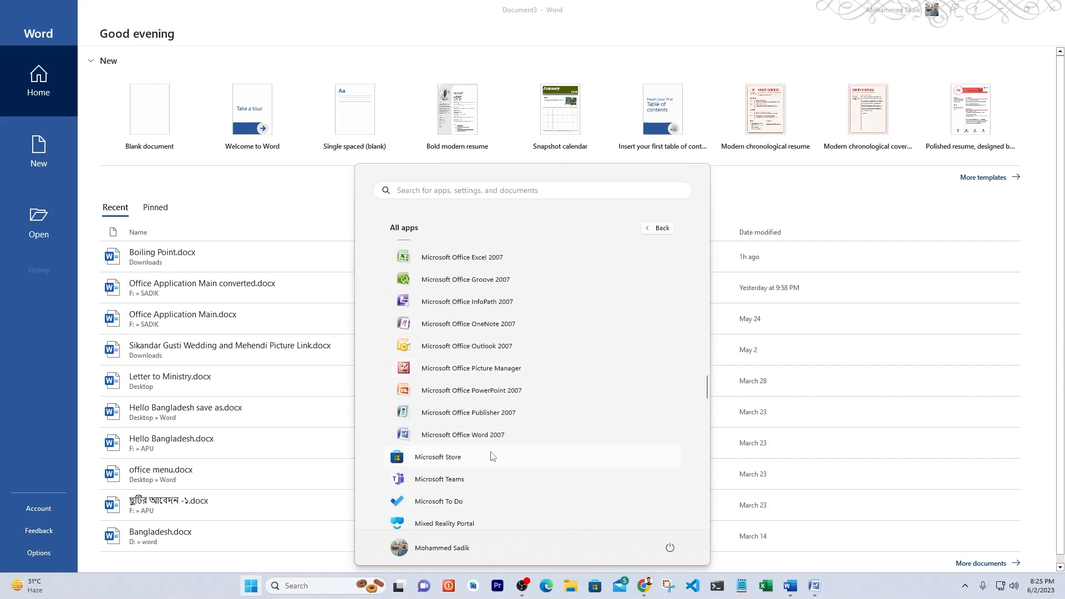
click(497, 435)
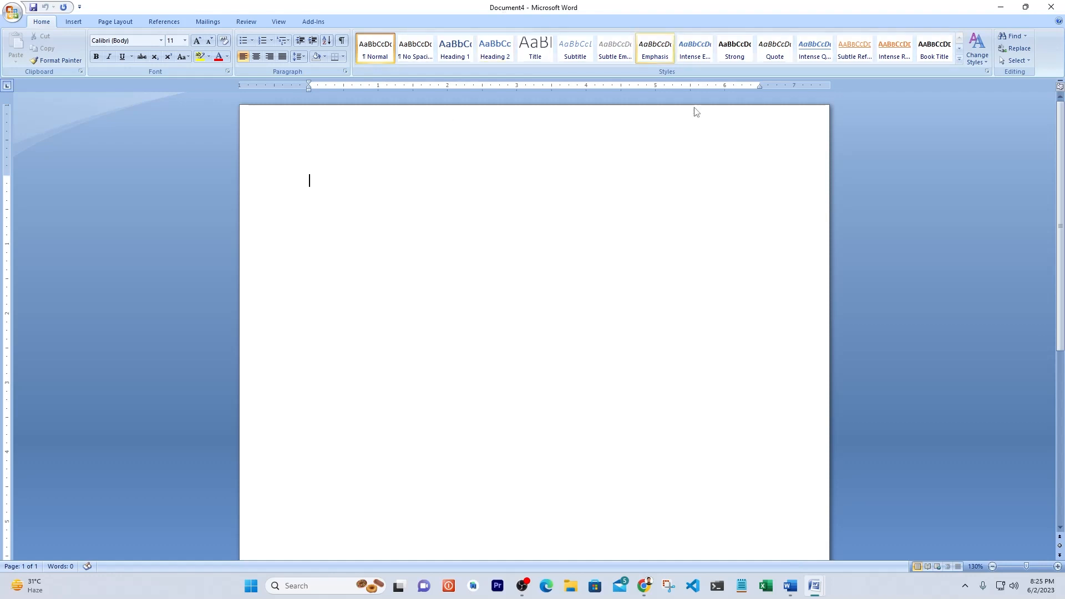
- Switch between the newer Word's Document3 start screen and the Word 2007 window to compare how each version starts
click(787, 584)
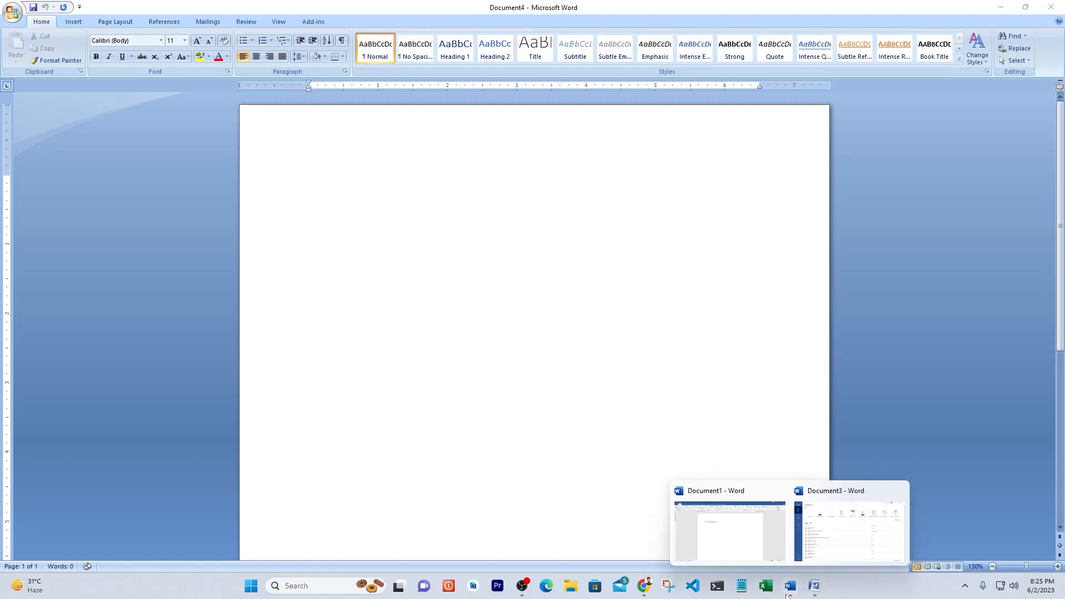
click(825, 526)
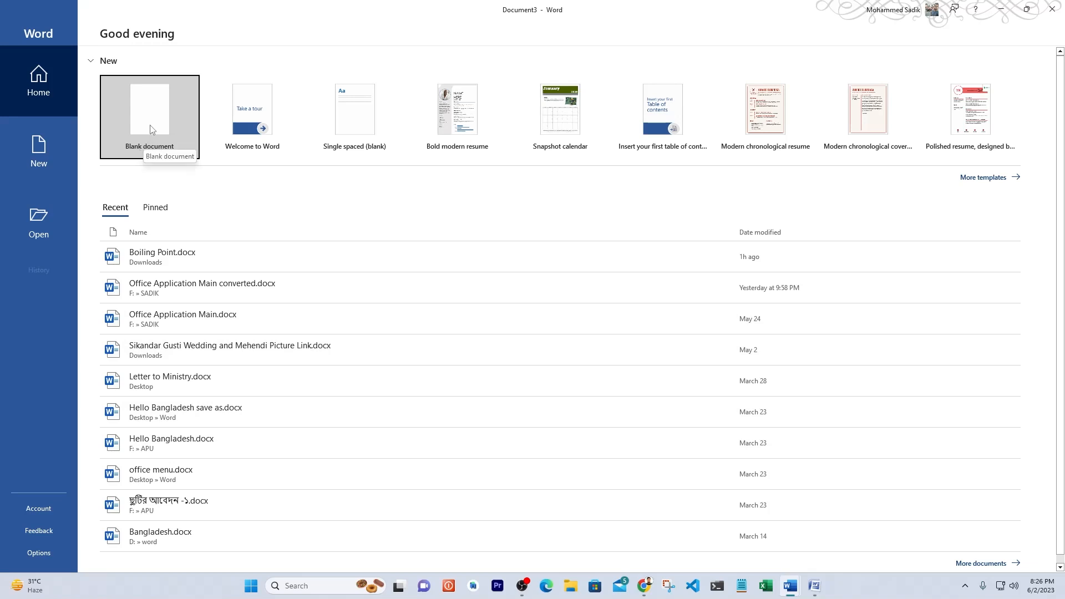
click(814, 586)
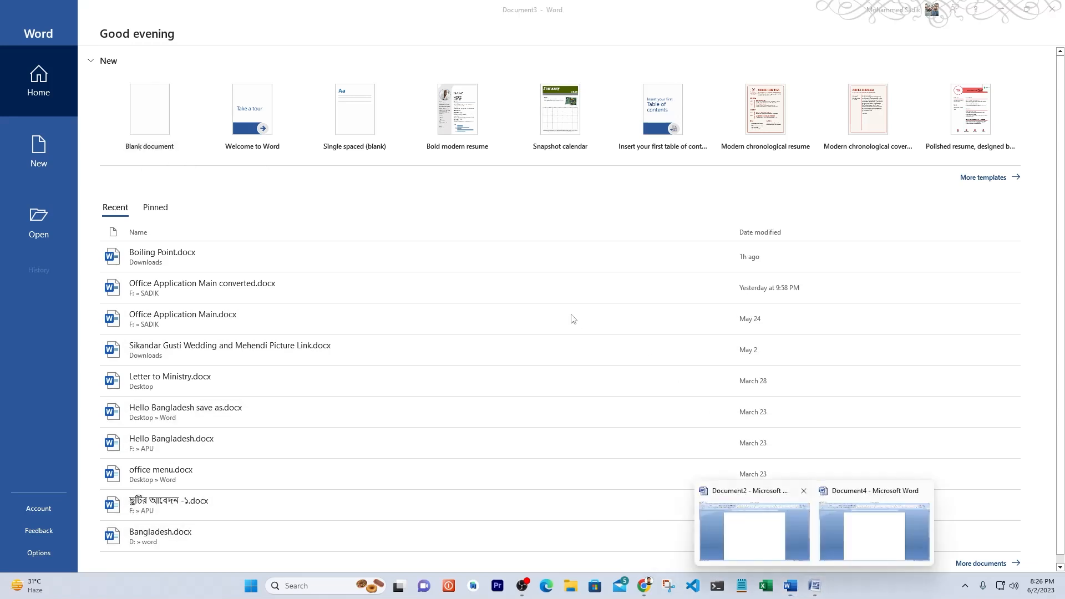
click(759, 533)
mouse_move(791, 586)
click(841, 530)
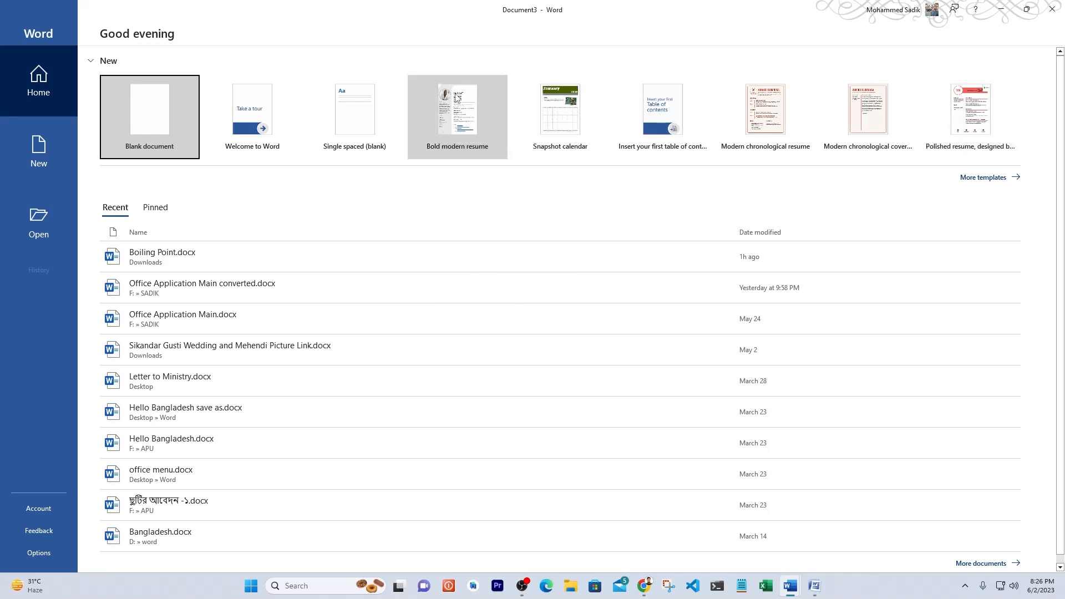
- Preview the Bold modern resume template without creating it, and create a blank document from the start screen instead
click(482, 157)
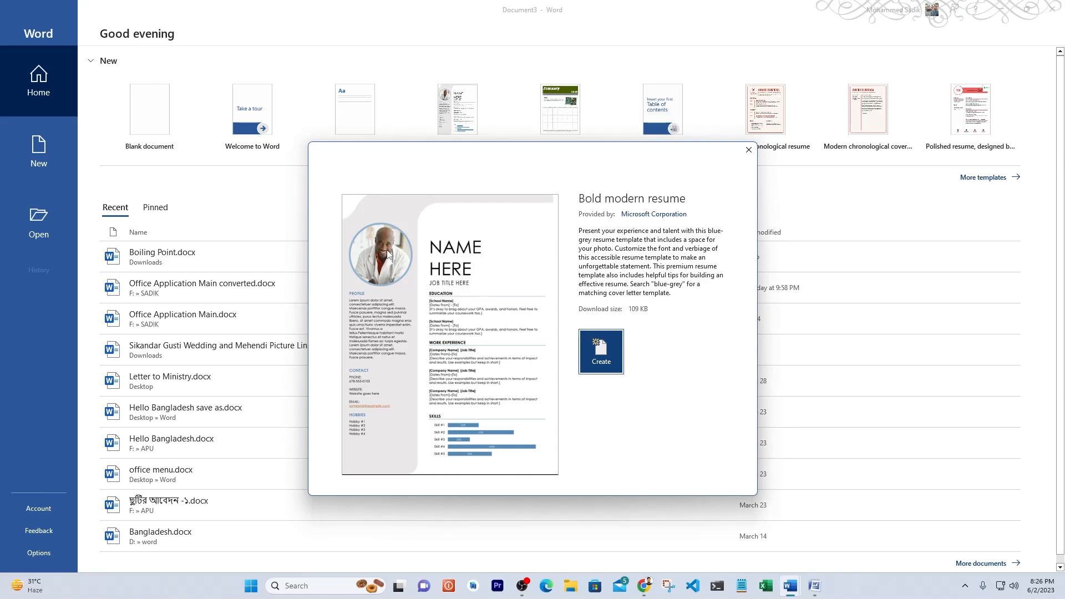
click(749, 151)
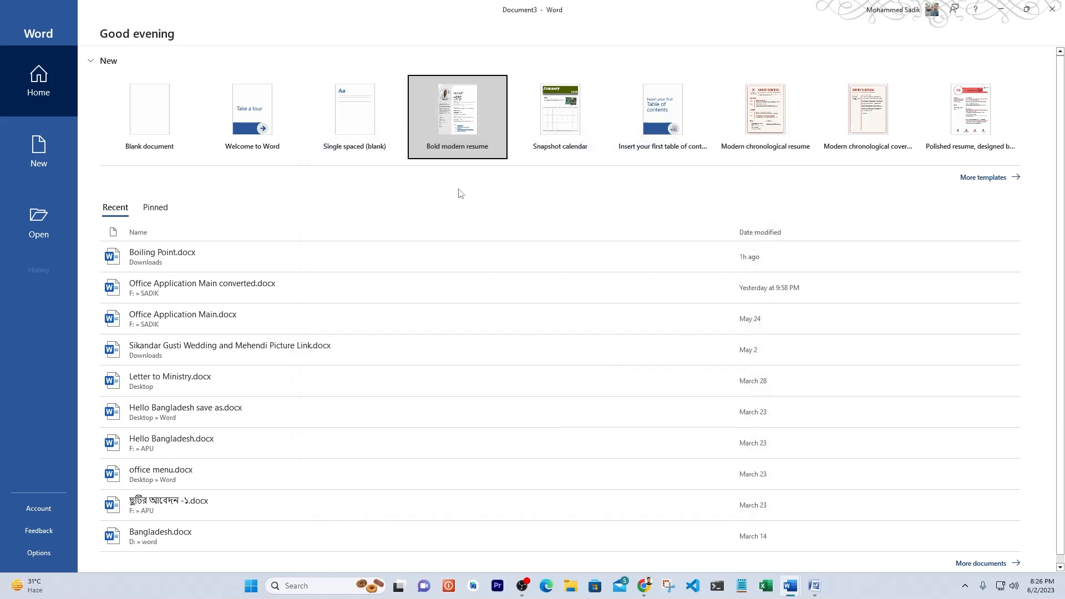
click(458, 160)
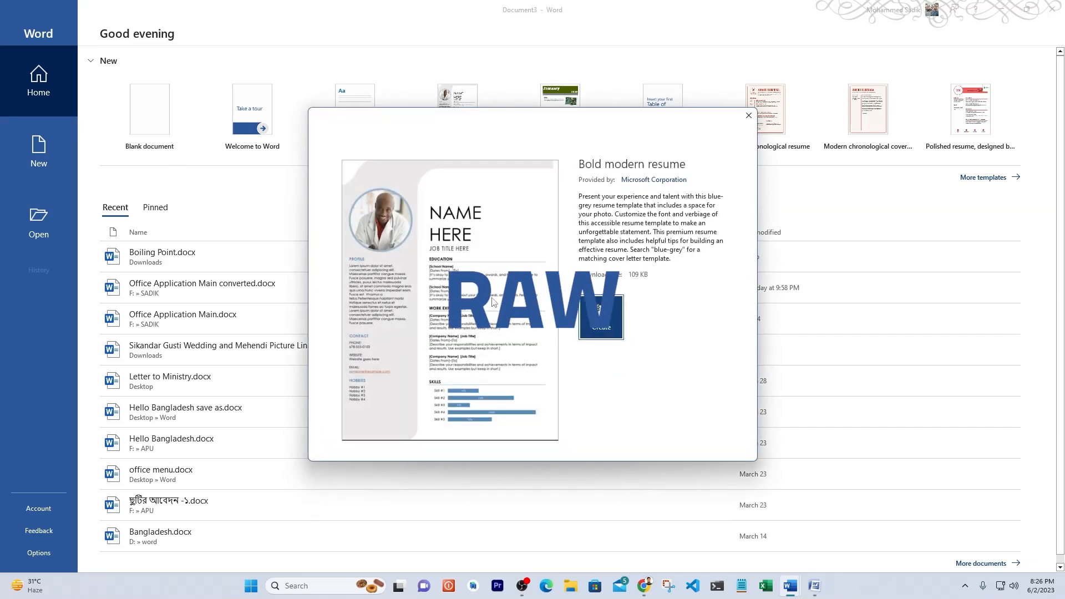
click(749, 114)
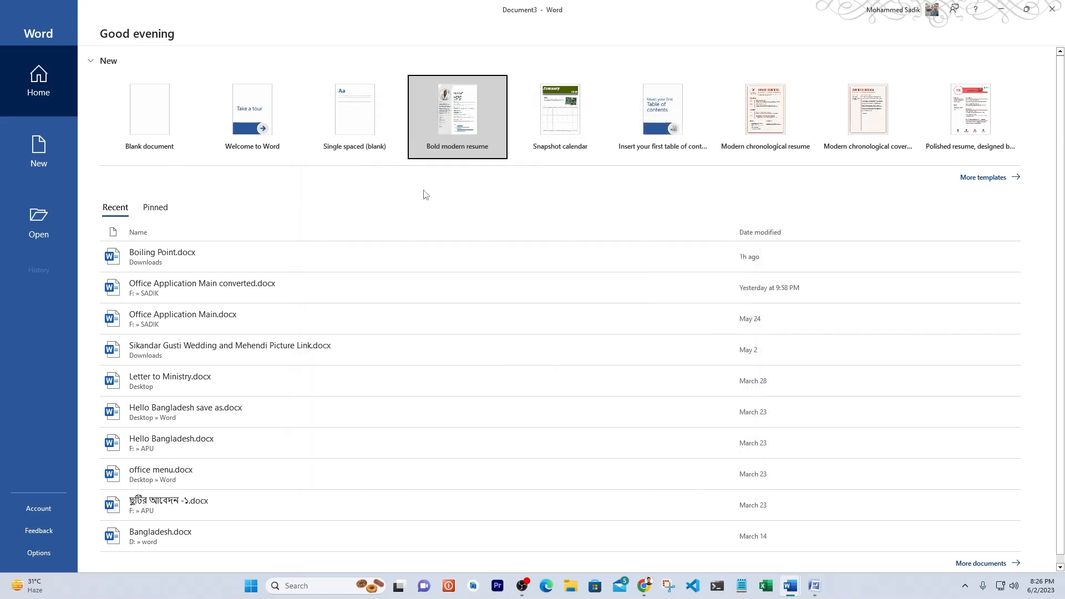
click(149, 139)
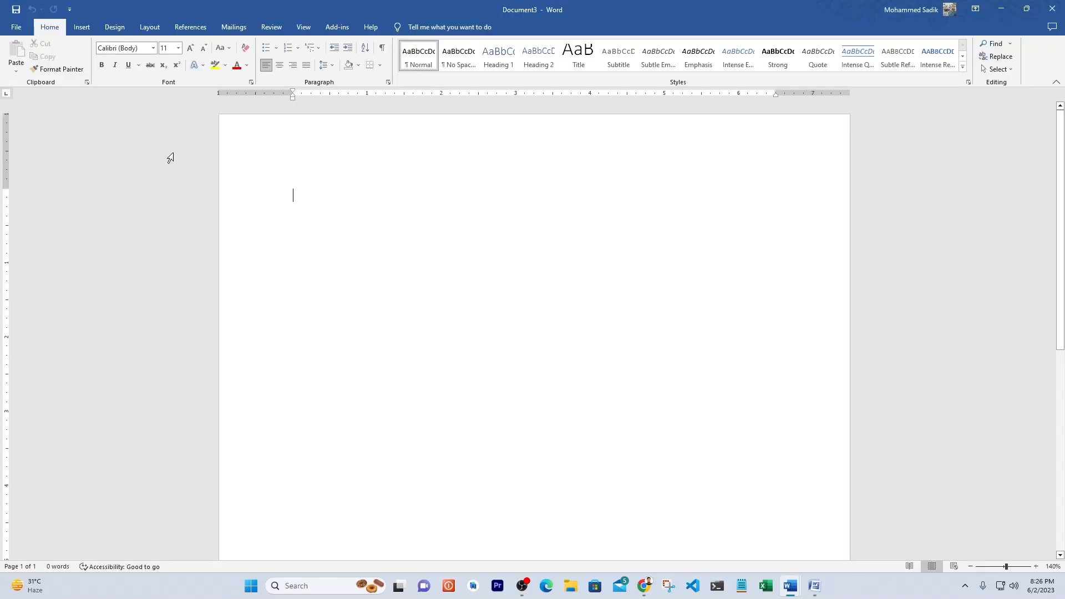